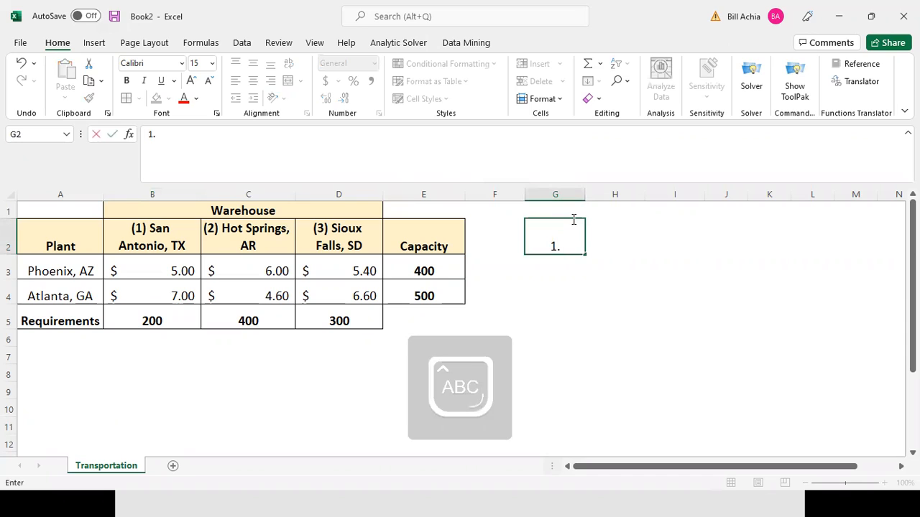
- Complete the list entry in G2 as "1. Decision Variables"
key("Caps_Lock")
type("d")
key("Caps_Lock")
type("ECISION")
key("Caps_Lock")
type("V")
key("Caps_Lock")
type("ariables")
key("Return")
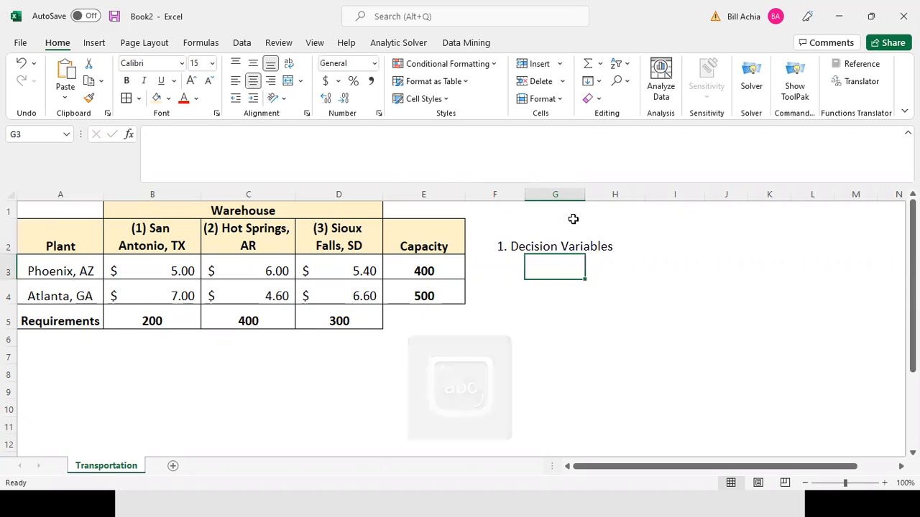
- Enter "2. Objective Function" in cell G3
key("Caps_Lock")
type("2.")
key("Caps_Lock")
type("o")
key("Caps_Lock")
type("BJECTIVE ")
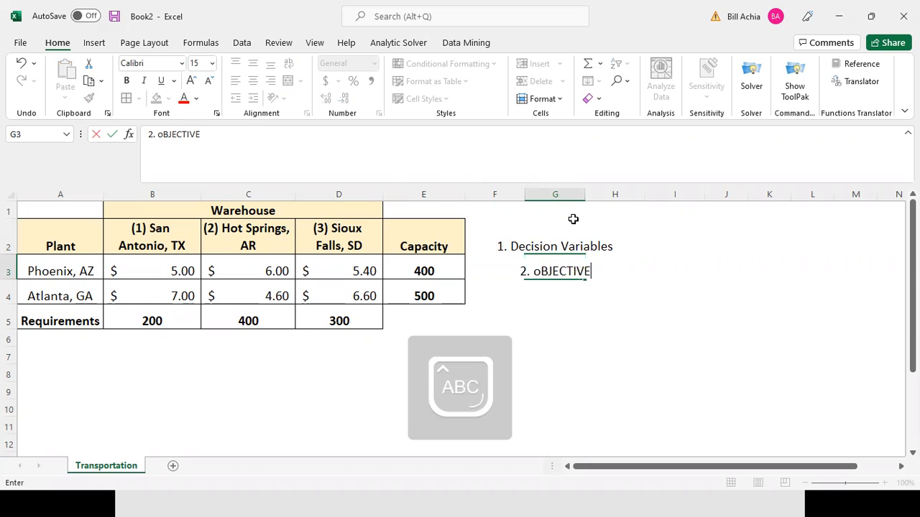
type("F")
key("Caps_Lock")
type("unction")
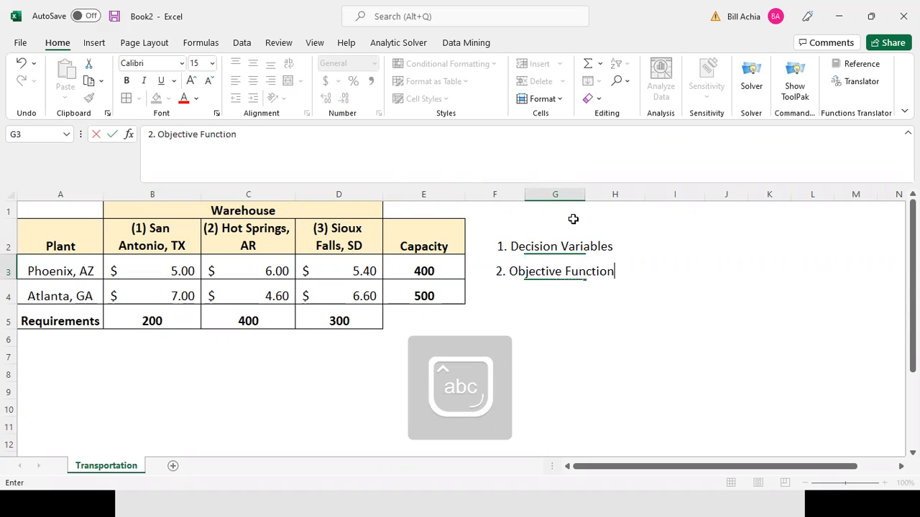
key("Return")
- Enter "3. Constraints" in cell G4
type("3.")
key("Caps_Lock")
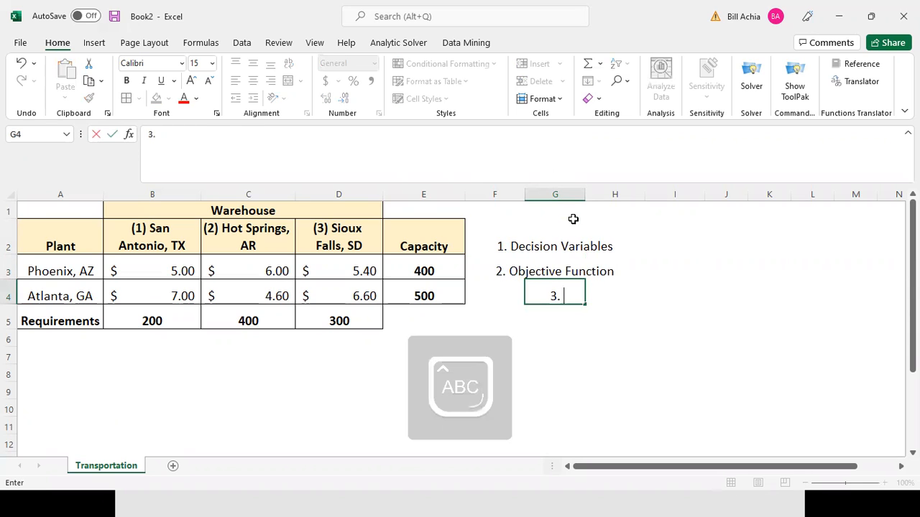
type("C")
key("Caps_Lock")
type("onstraints")
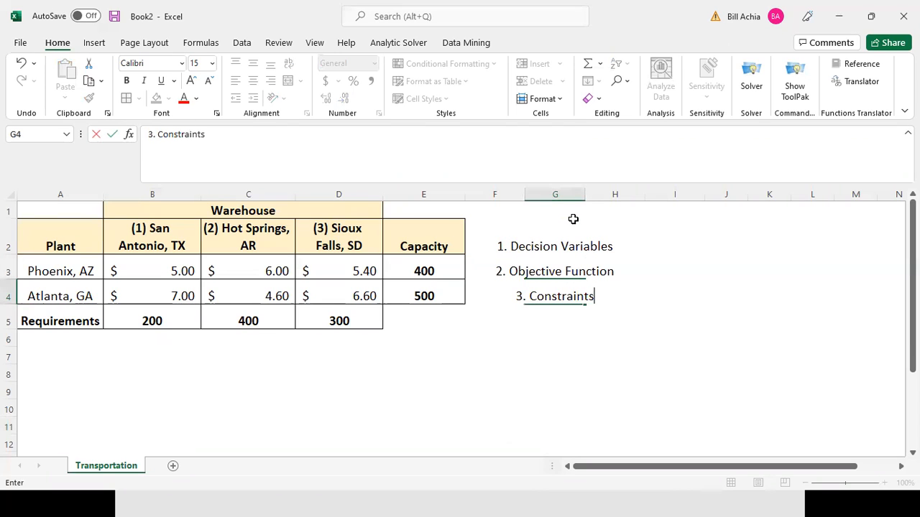
left_click(541, 247)
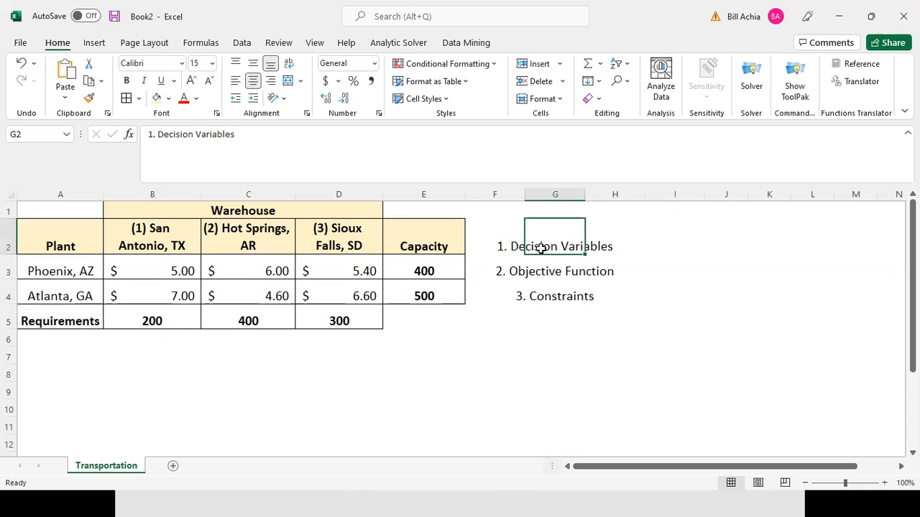
left_click_drag(181, 270, 332, 297)
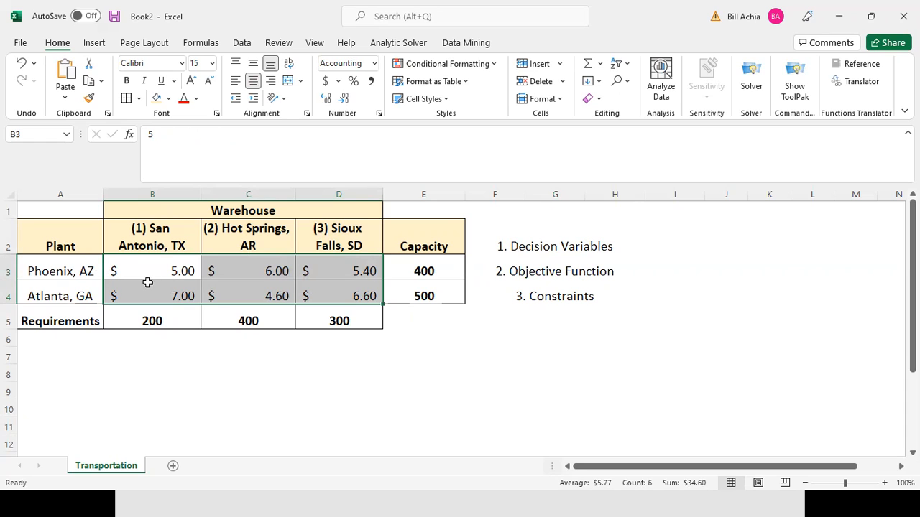
left_click_drag(86, 266, 84, 294)
left_click_drag(154, 243, 318, 243)
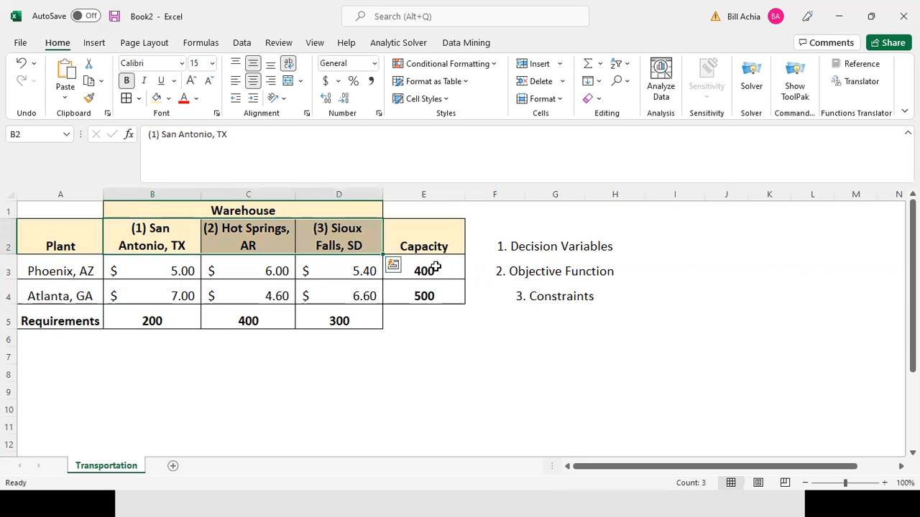
left_click(678, 241)
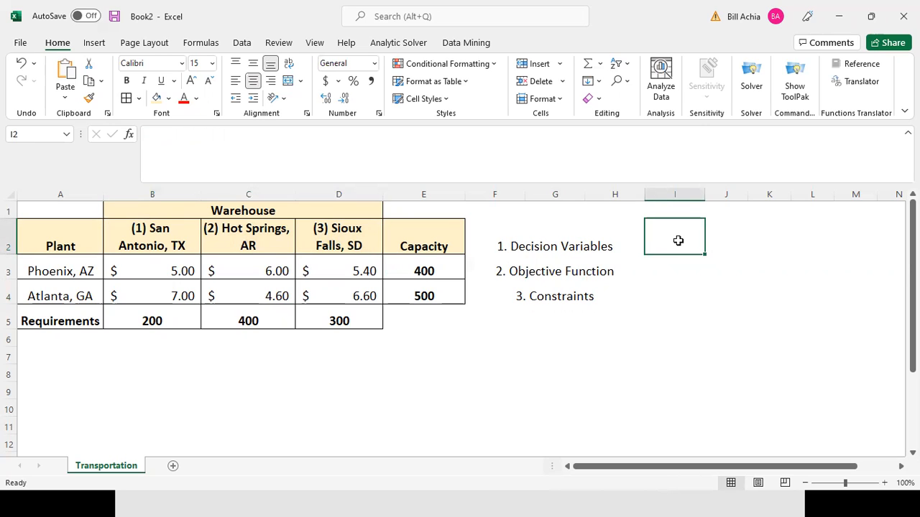
- Copy the transportation table A1:E5 and paste the copy starting at cell A7
left_click_drag(72, 208, 388, 309)
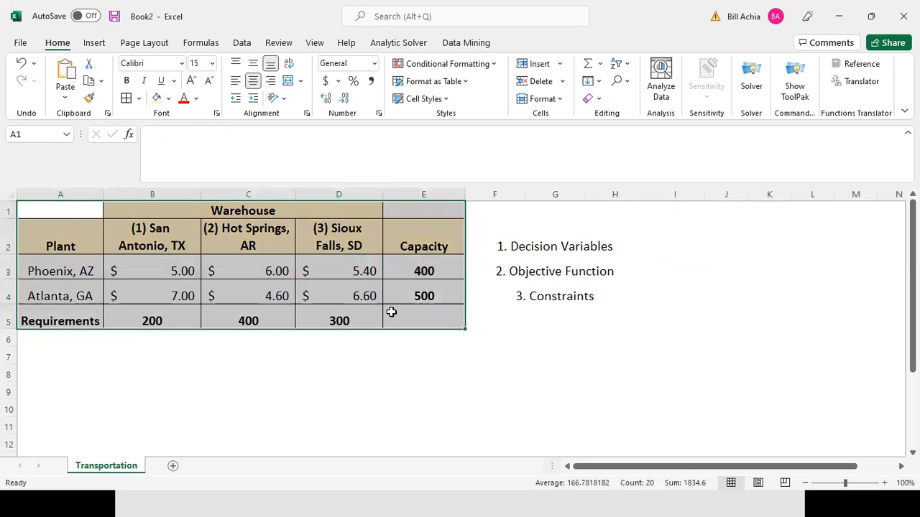
key("ctrl+c")
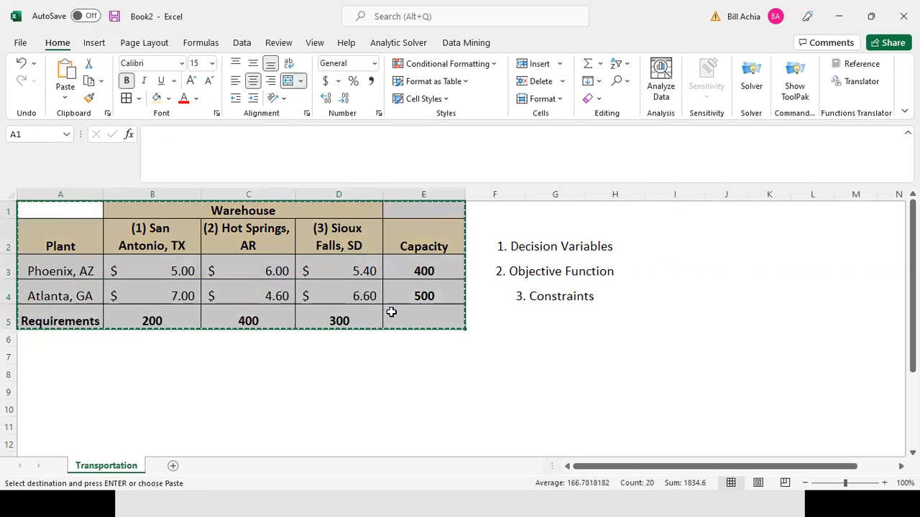
left_click(47, 355)
key("ctrl+v")
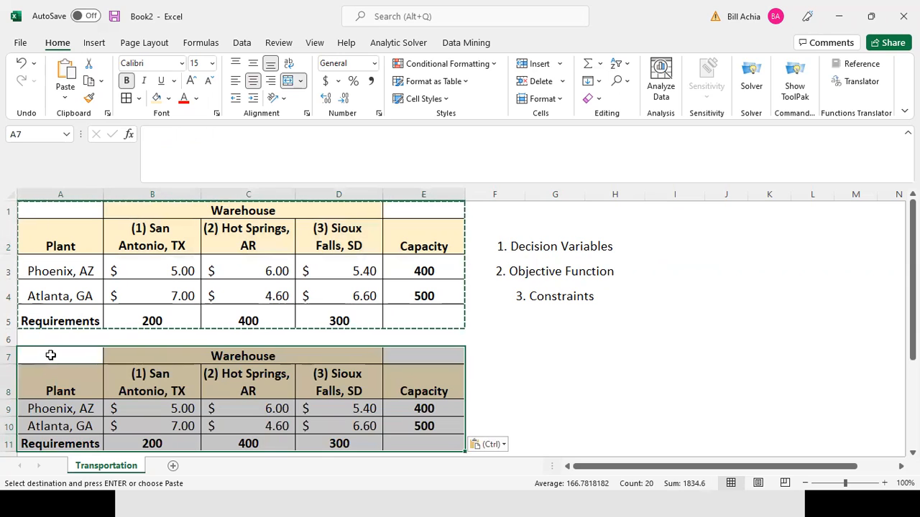
- Clear the shipping costs in B9:D10 of the copied table and fill those cells with yellow
left_click_drag(161, 409, 351, 427)
key("Delete")
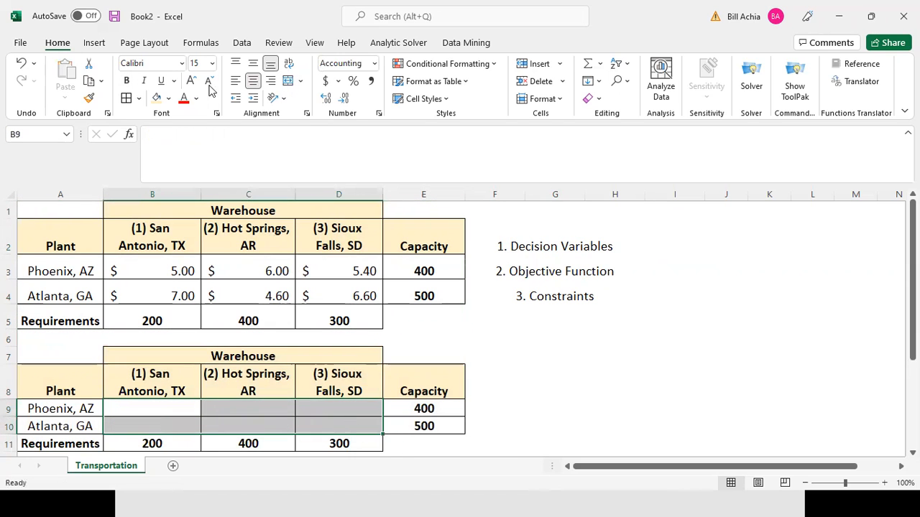
left_click(171, 100)
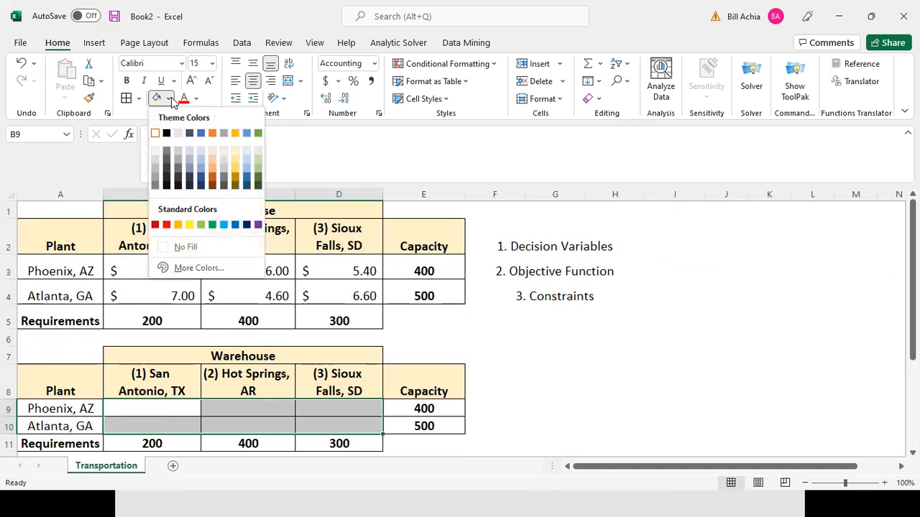
left_click(191, 225)
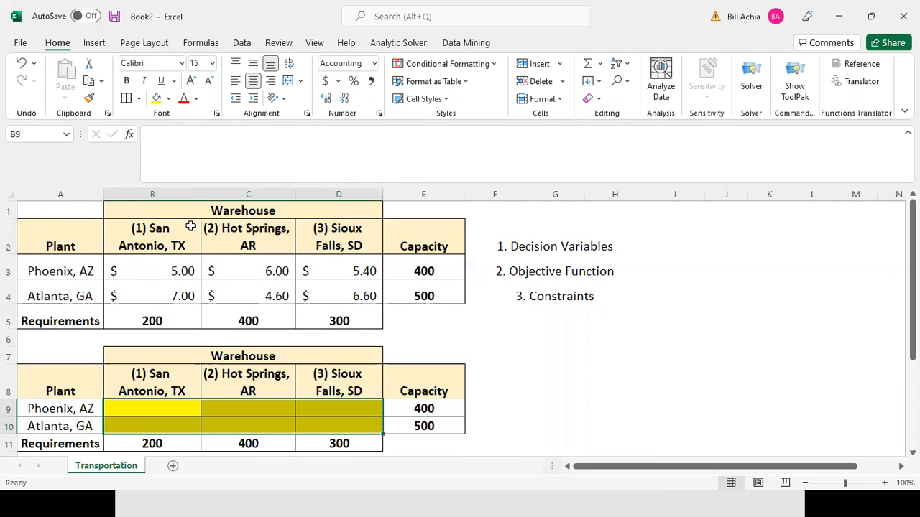
- Examine the decision variable cells, the model component list, the unit shipping costs and the warehouse requirements
left_click(182, 403)
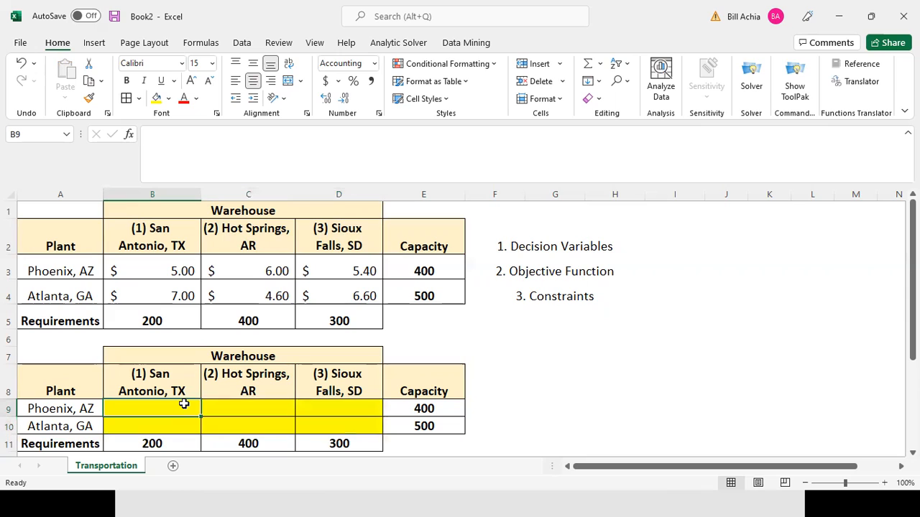
left_click_drag(499, 246, 604, 245)
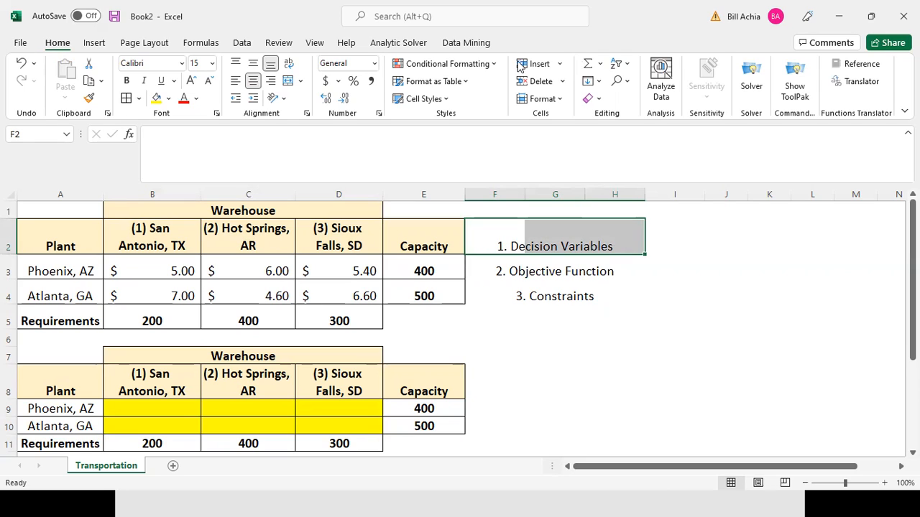
left_click_drag(503, 268, 600, 268)
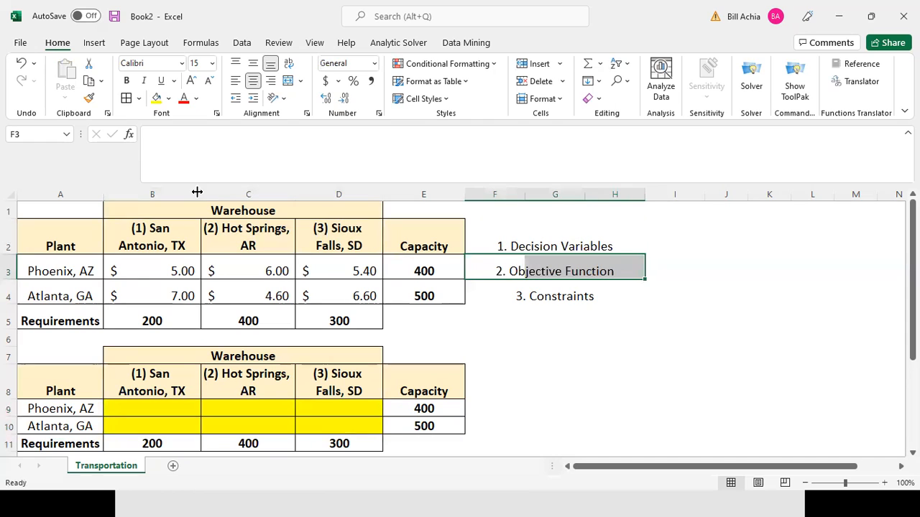
left_click_drag(154, 271, 332, 286)
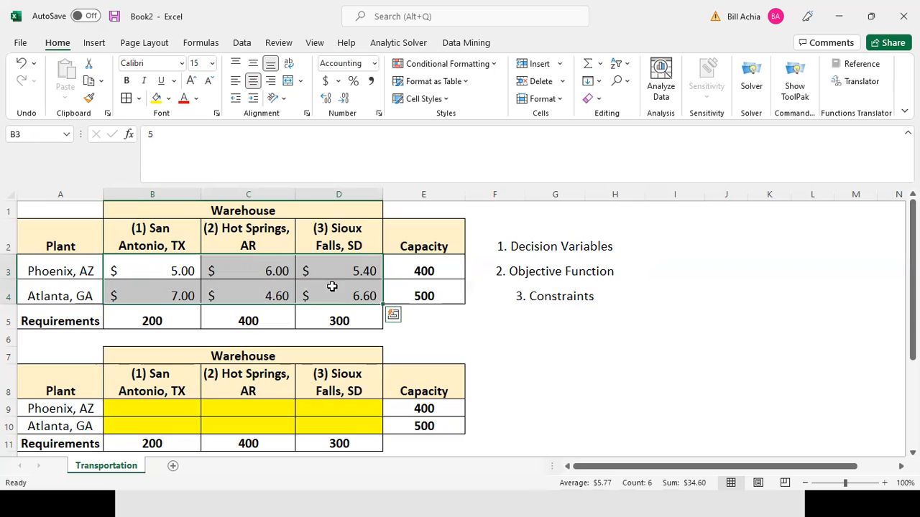
left_click_drag(177, 271, 335, 284)
left_click_drag(162, 405, 328, 423)
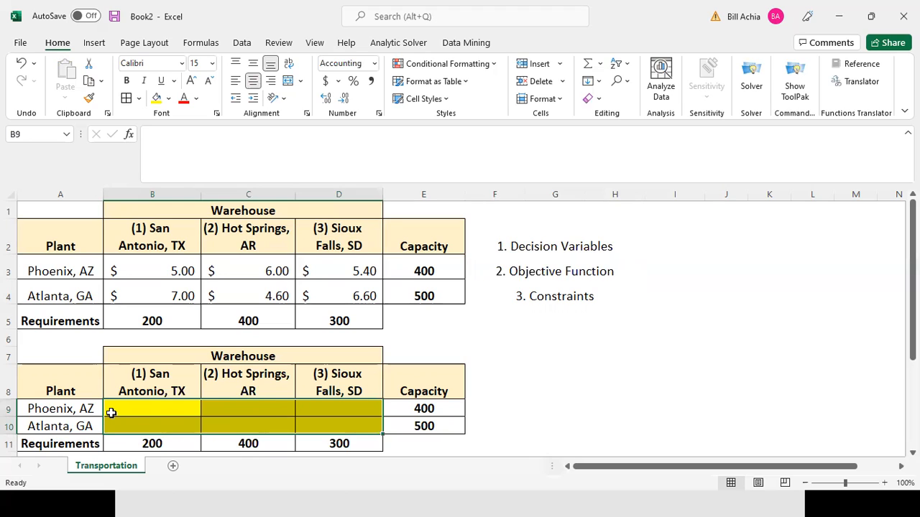
left_click(142, 440)
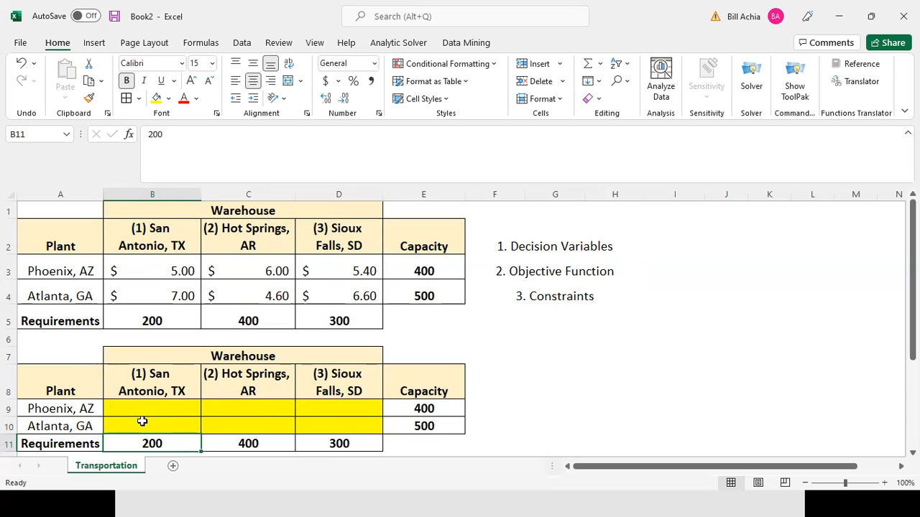
left_click(247, 444)
left_click(335, 444)
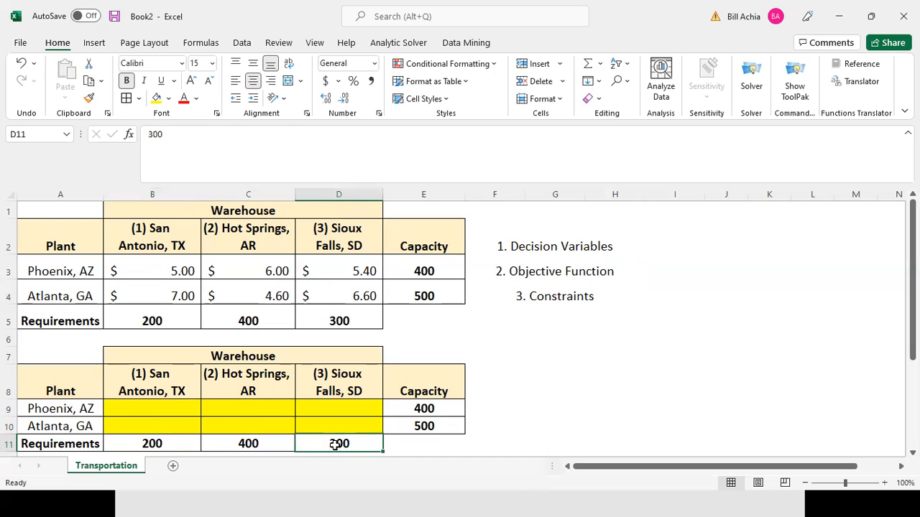
- Enter the label "Objective Function" in cell G8
left_click(541, 373)
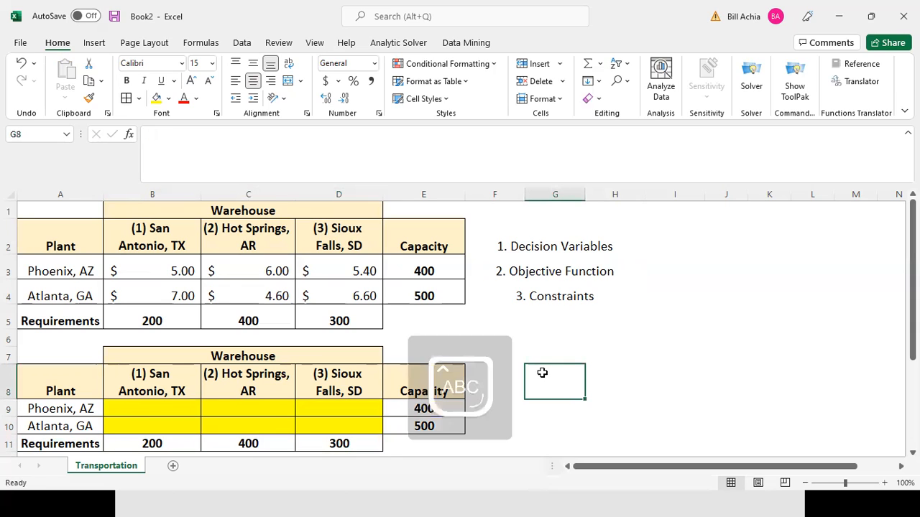
type("Objective f")
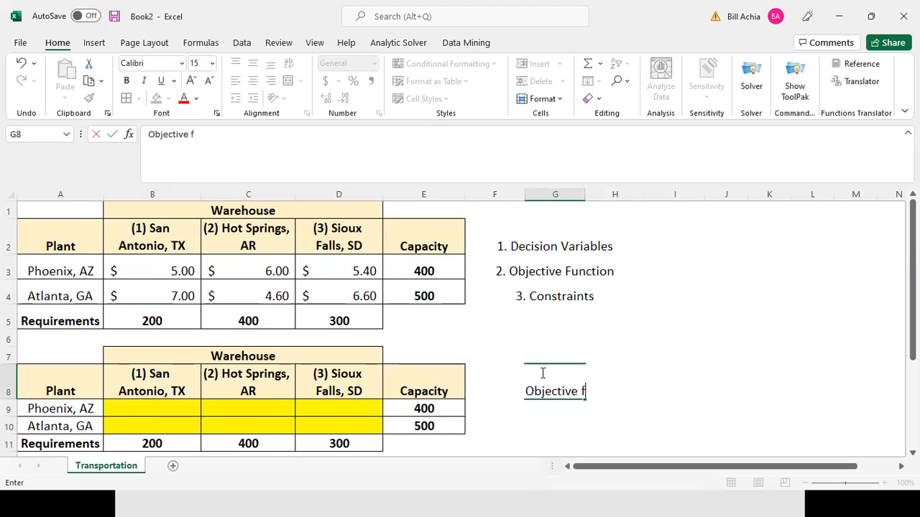
key("BackSpace")
type("Function")
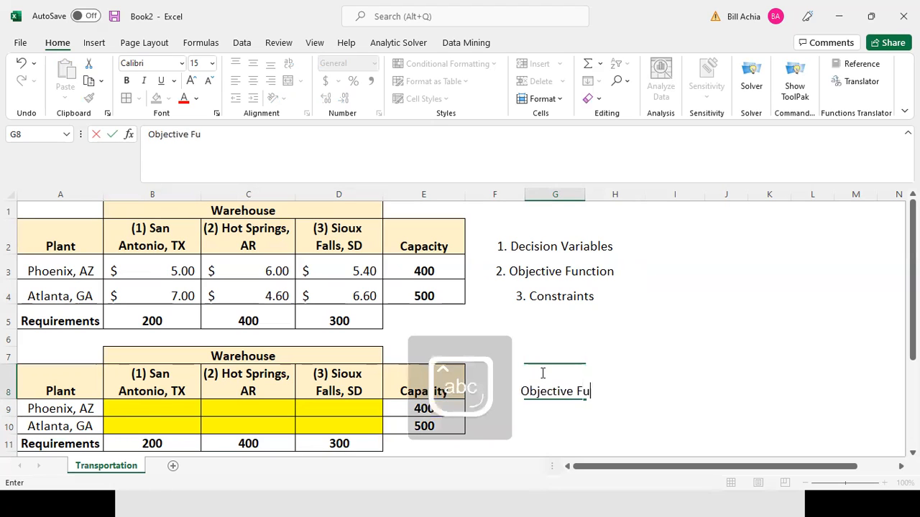
key("Tab")
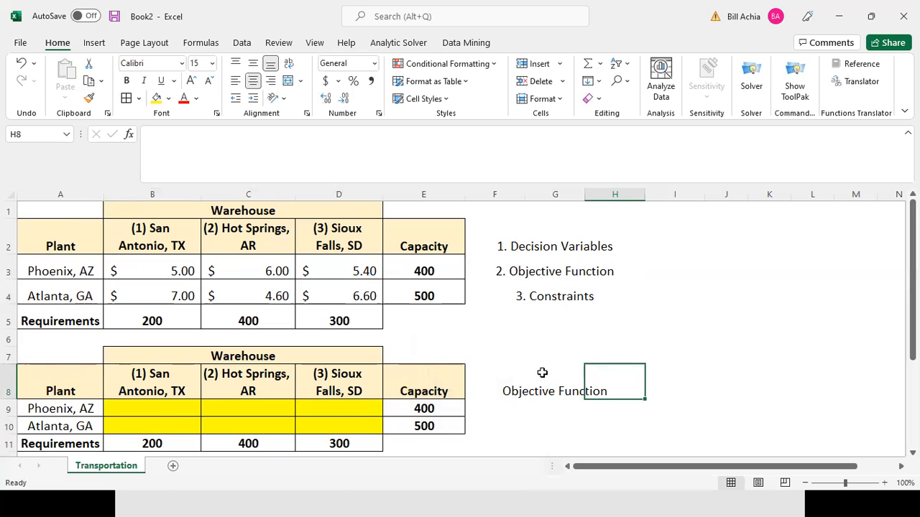
- Enter trial shipment quantities 450, 400 and 600 for Phoenix in cells B9, C9 and D9
left_click(174, 271)
left_click(182, 406)
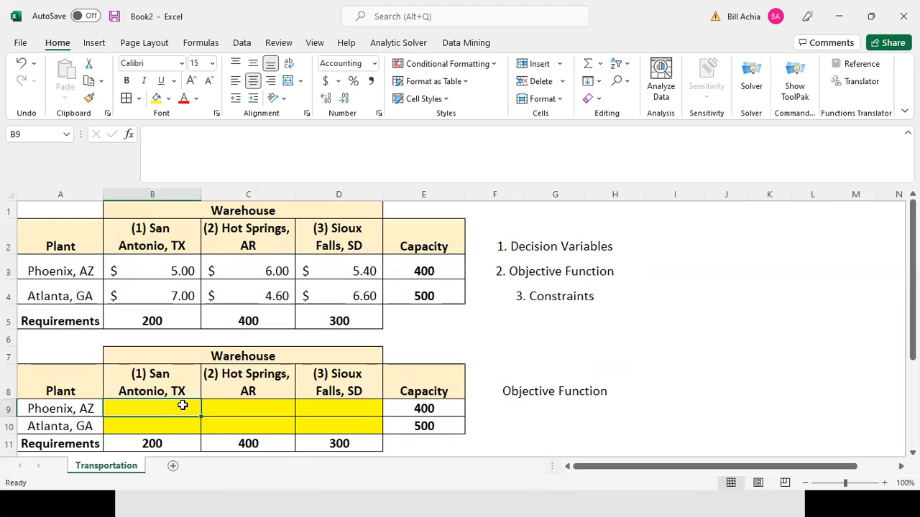
type("450")
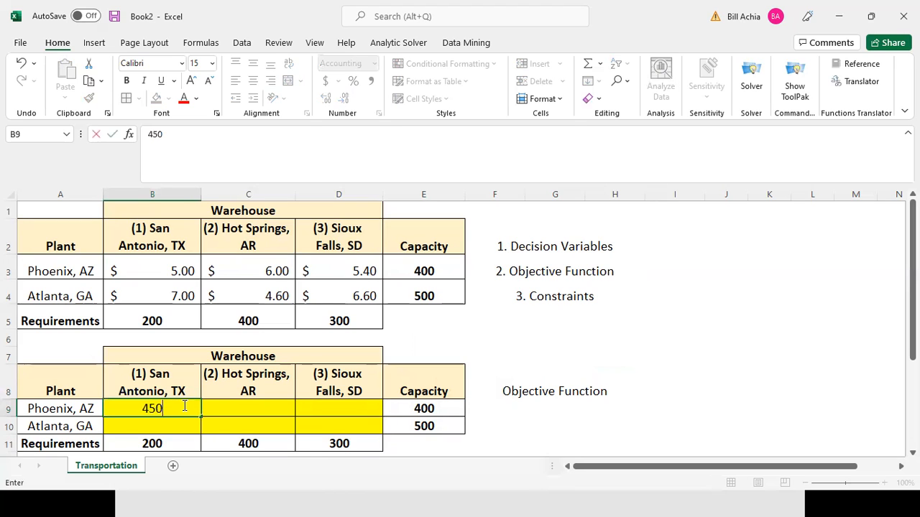
key("Tab")
type("4")
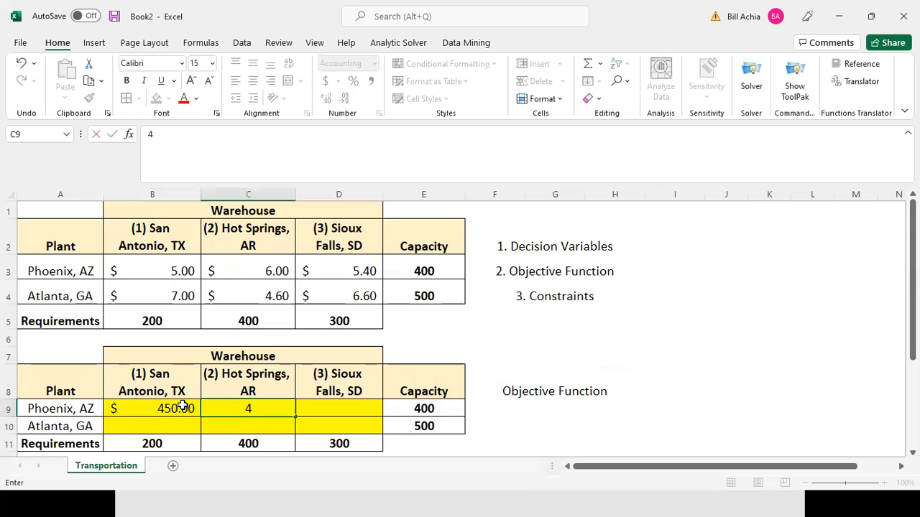
type("00")
key("Tab")
key("Tab")
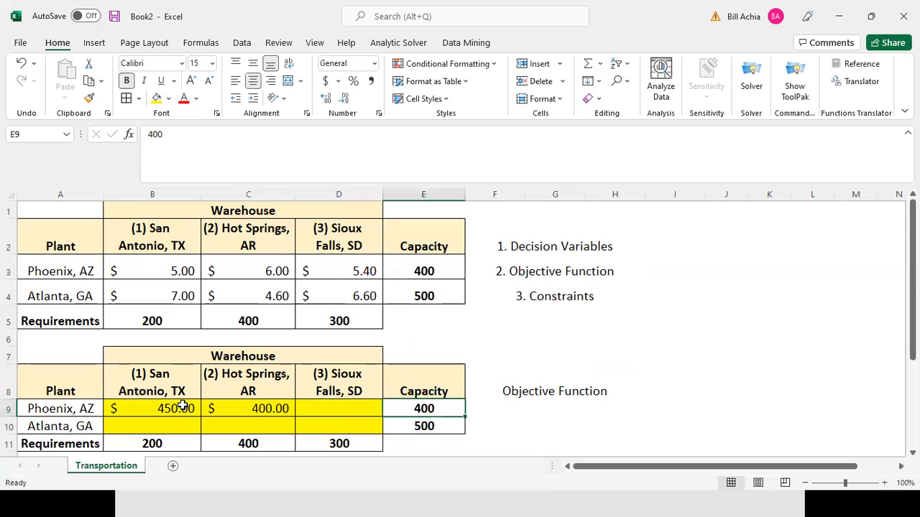
left_click(325, 411)
type("600")
key("Return")
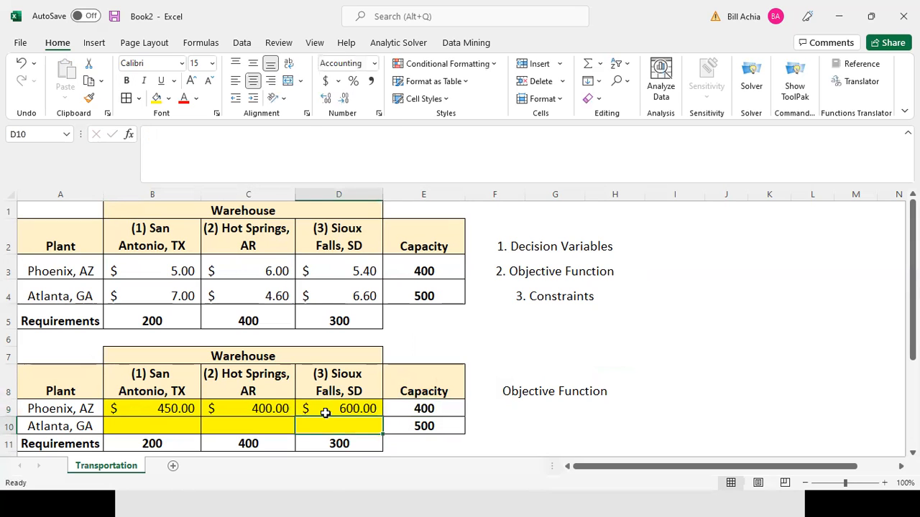
- Apply the comma number style to the shipment cells B9:D10 and toggle their centre alignment
left_click(182, 271)
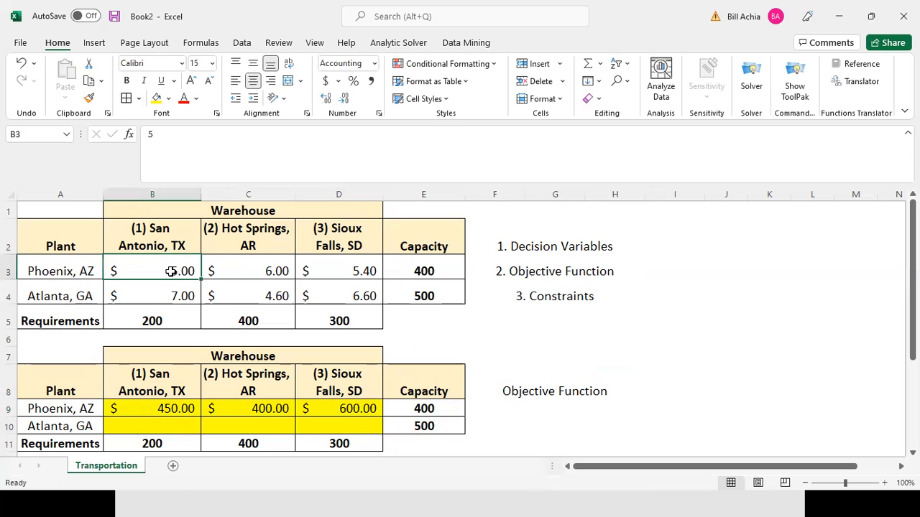
left_click_drag(181, 408, 338, 418)
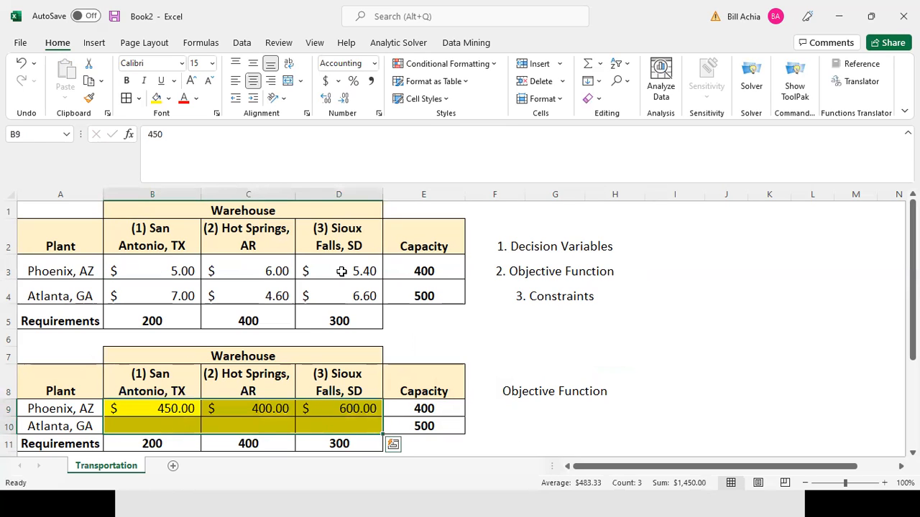
left_click(370, 81)
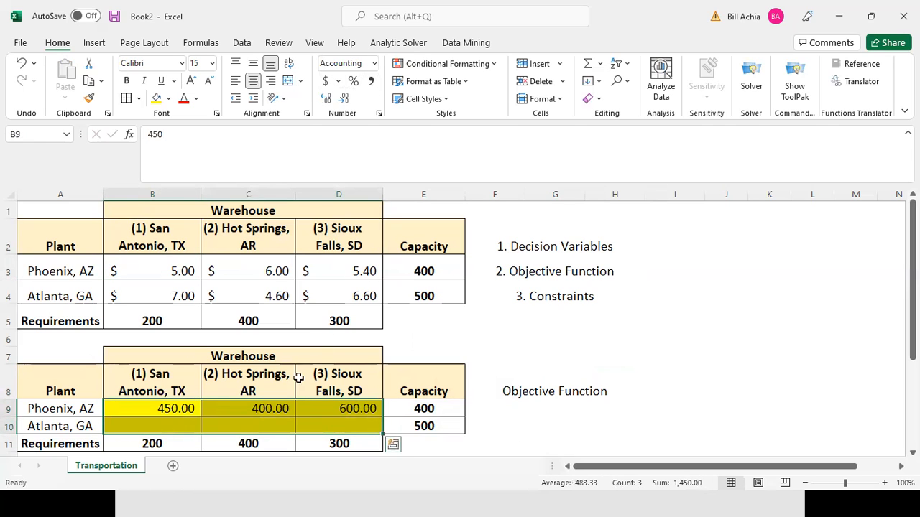
left_click(252, 83)
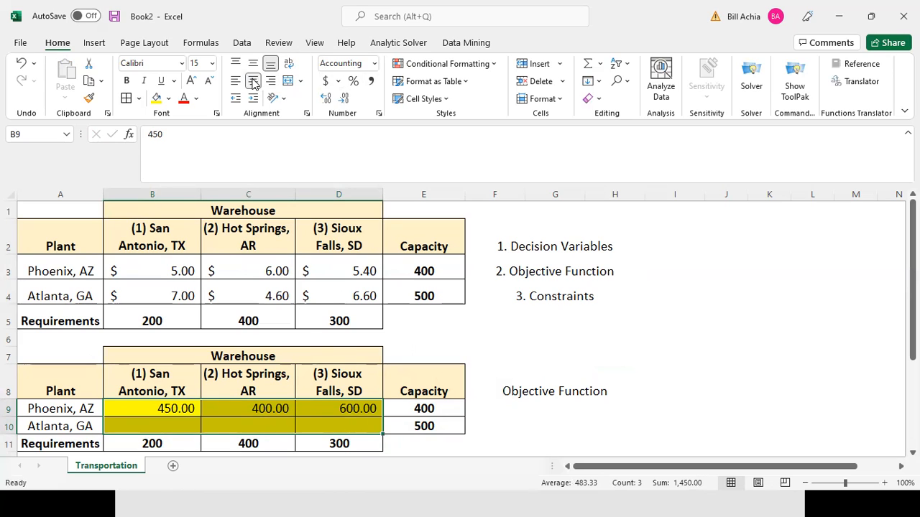
left_click(152, 268)
left_click(79, 271)
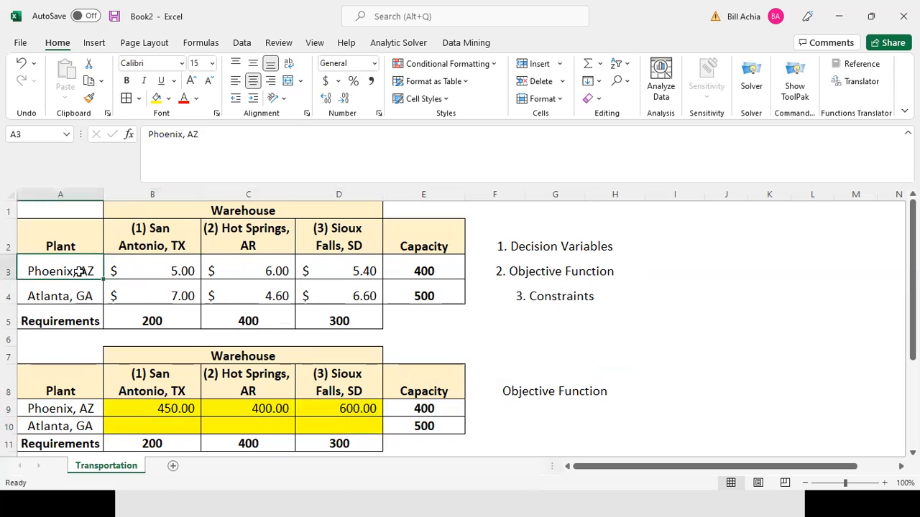
left_click(135, 249)
left_click(146, 408)
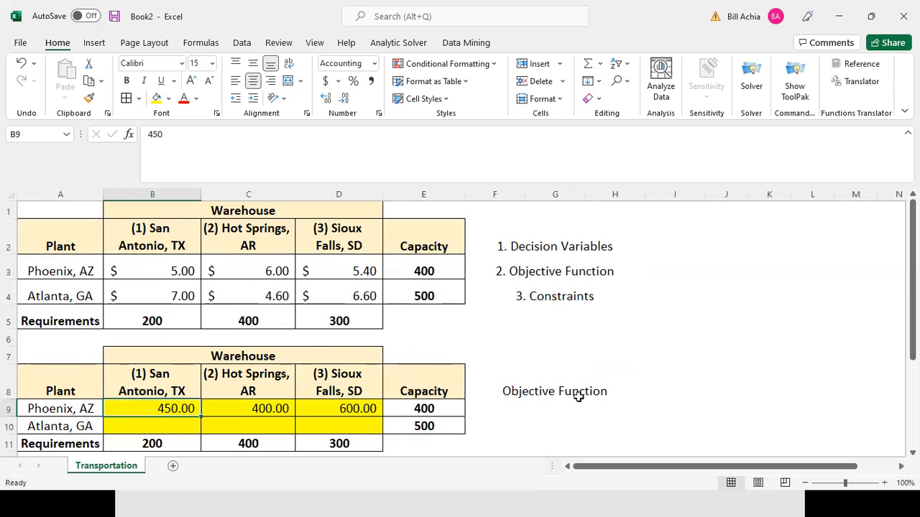
- AutoFit the width of column G to its contents and fill the objective cell H8 with yellow
left_click(622, 393)
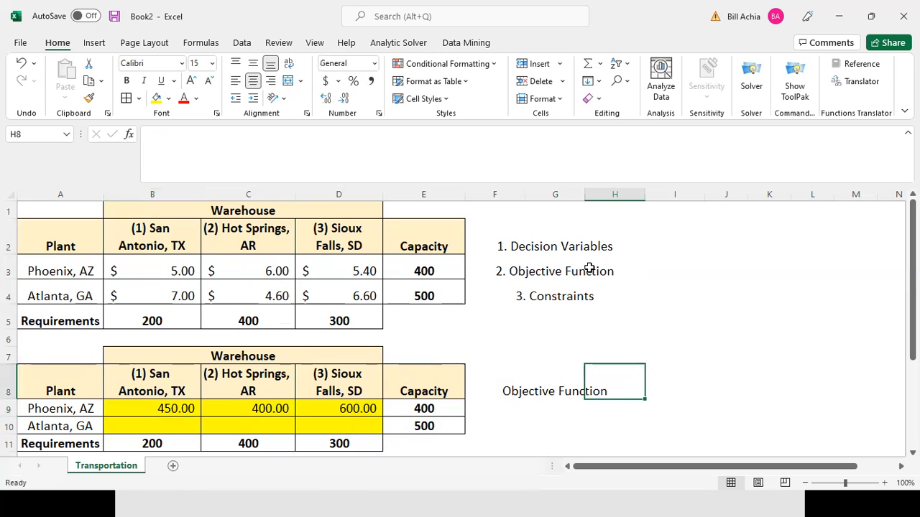
double_click(585, 194)
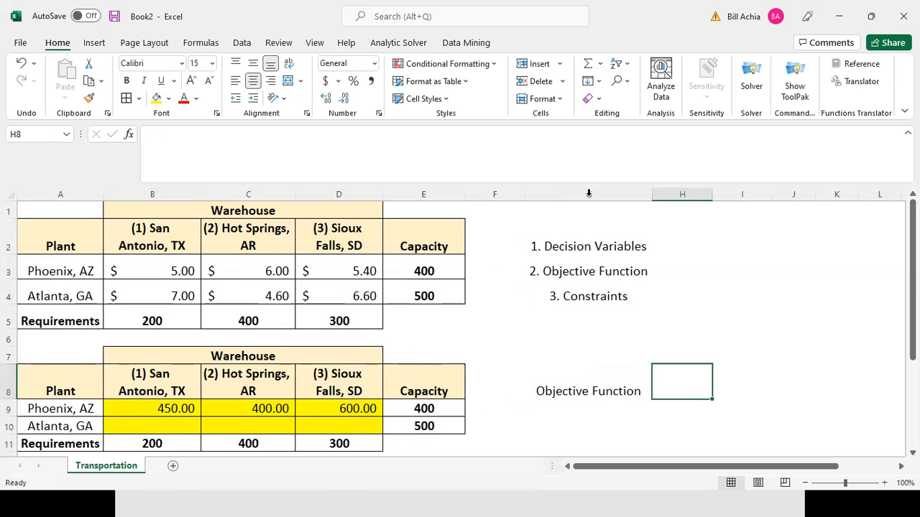
left_click(156, 97)
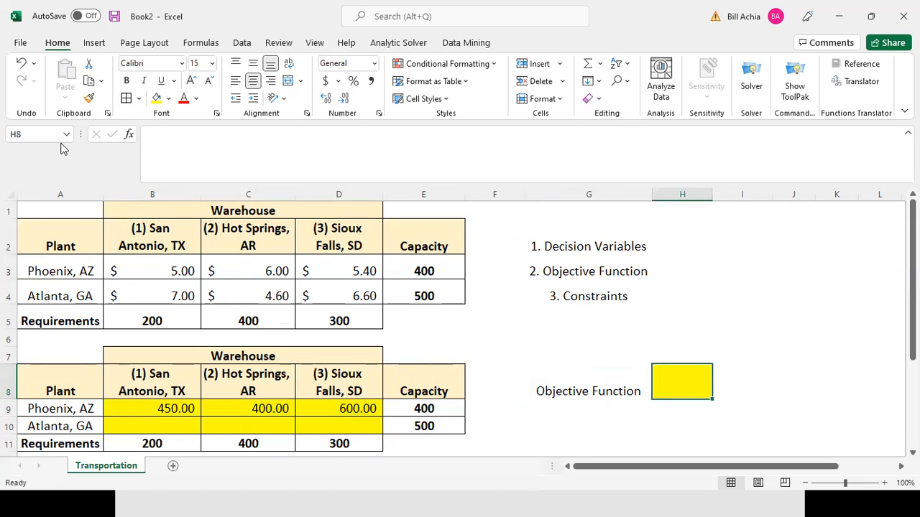
type("=")
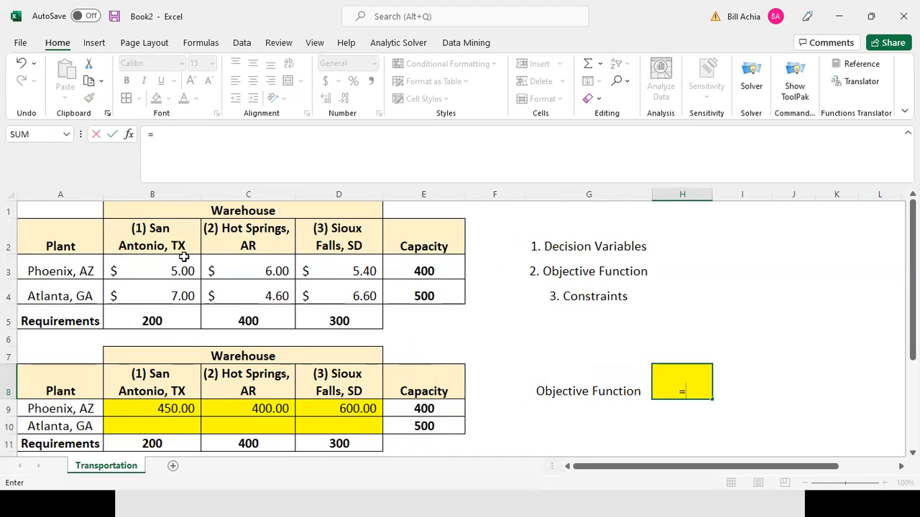
left_click(186, 271)
type("*")
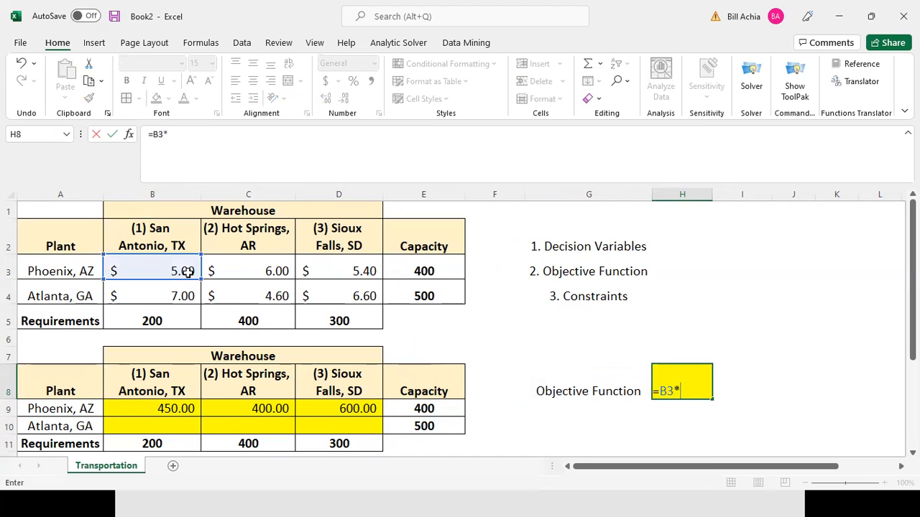
left_click(172, 408)
type("+")
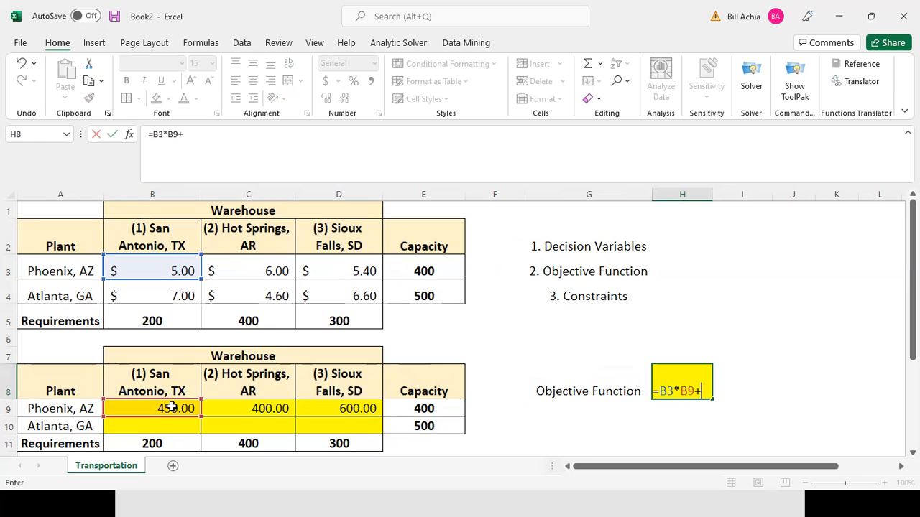
left_click(253, 275)
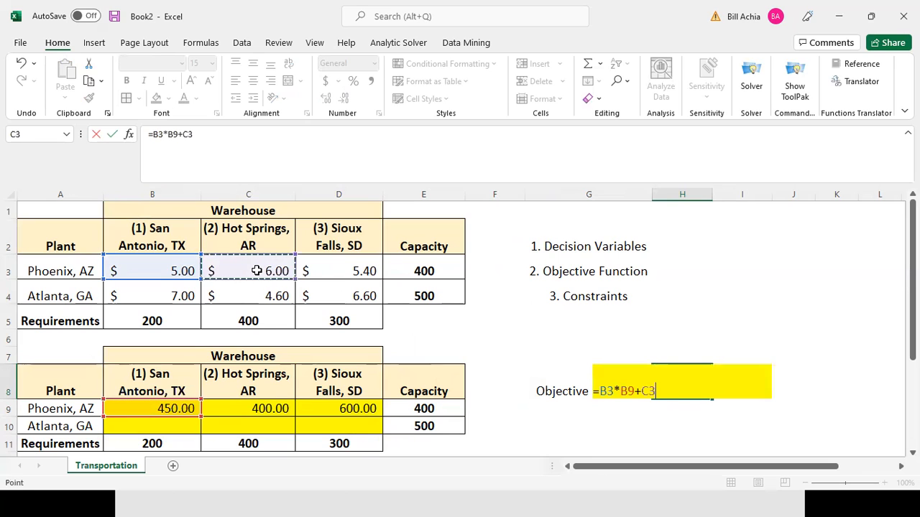
type("*")
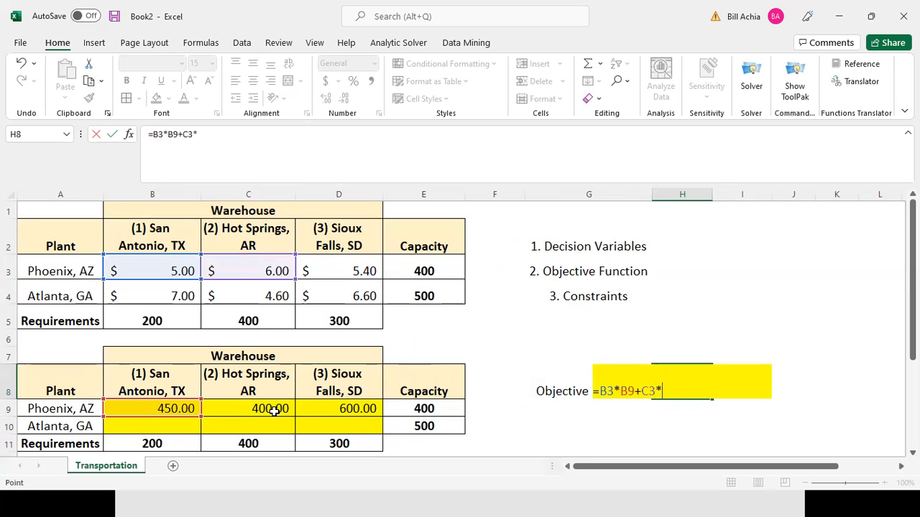
left_click(273, 409)
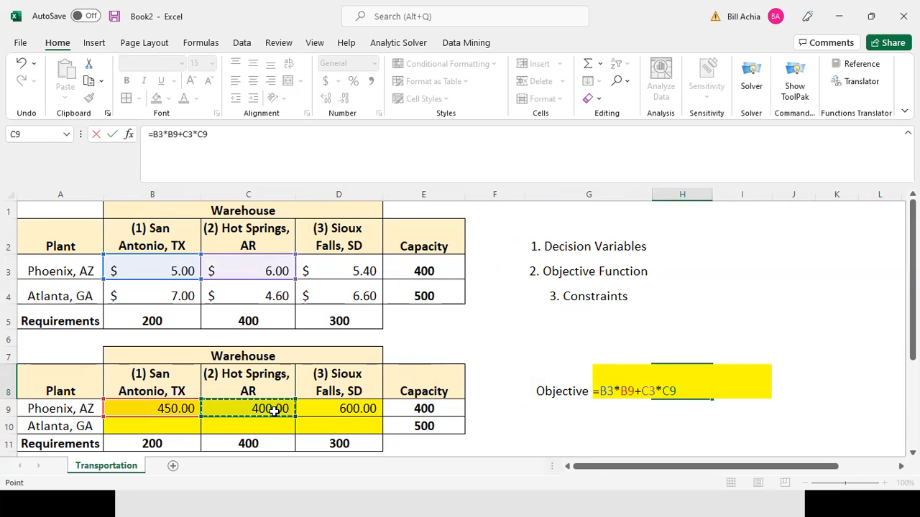
key("BackSpace")
key("BackSpace")
key("BackSpace")
key("BackSpace")
key("BackSpace")
key("BackSpace")
key("BackSpace")
key("BackSpace")
key("BackSpace")
key("BackSpace")
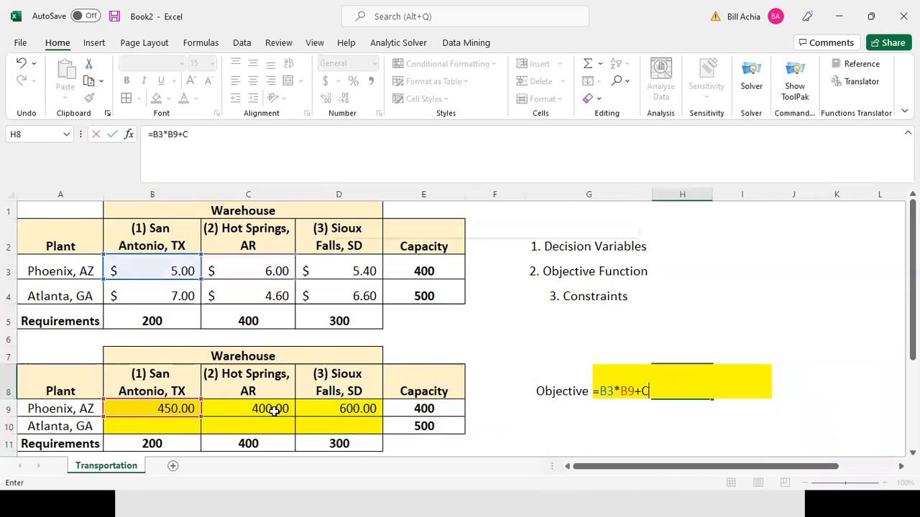
key("BackSpace")
- Enter the objective function formula =SUMPRODUCT(B3:D4,B9:D10) in cell H8, multiplying unit costs by shipment quantities
type("su")
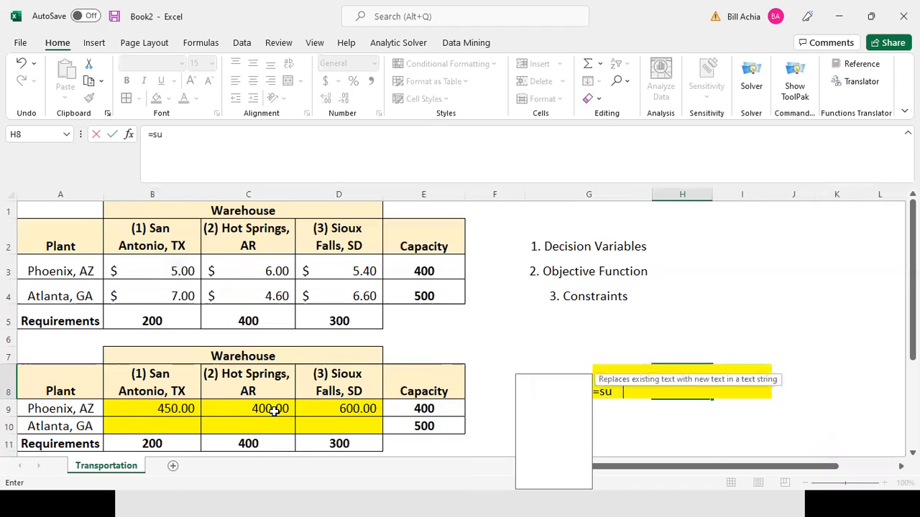
type("mproduct(")
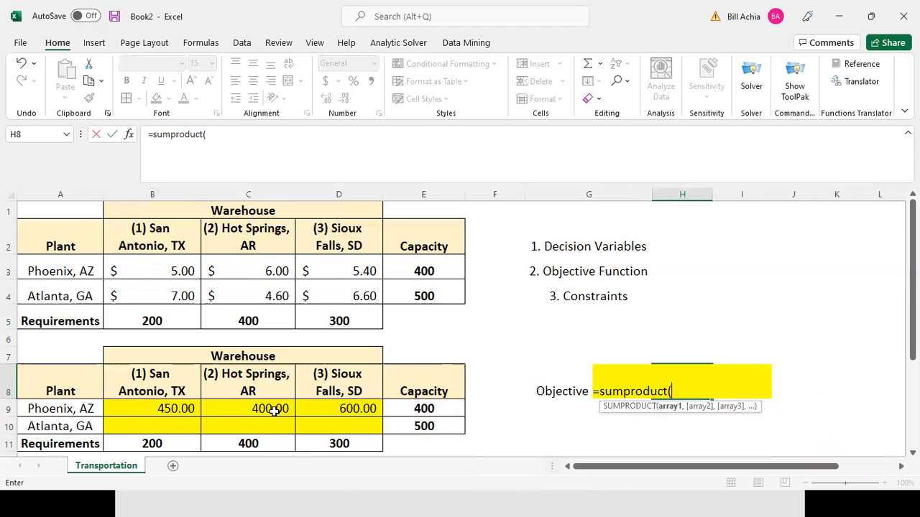
left_click_drag(152, 271, 324, 290)
type(",")
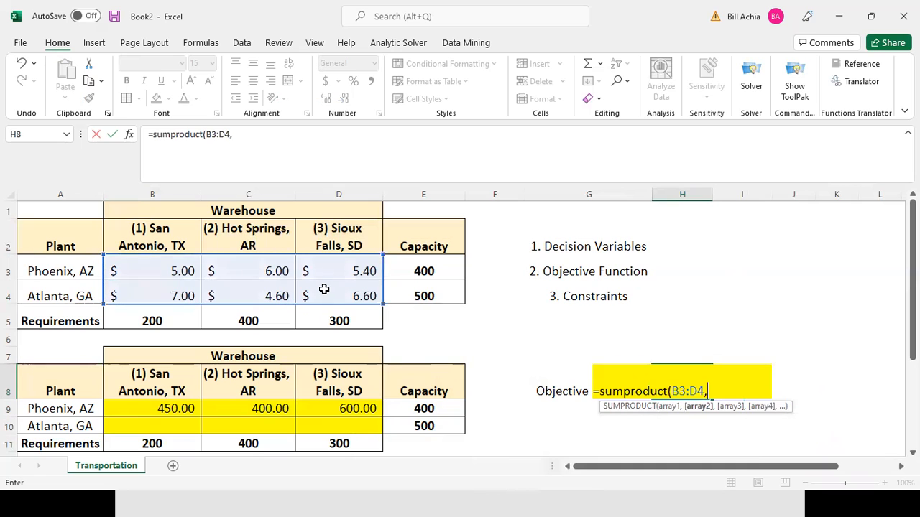
left_click_drag(180, 408, 326, 425)
type(")")
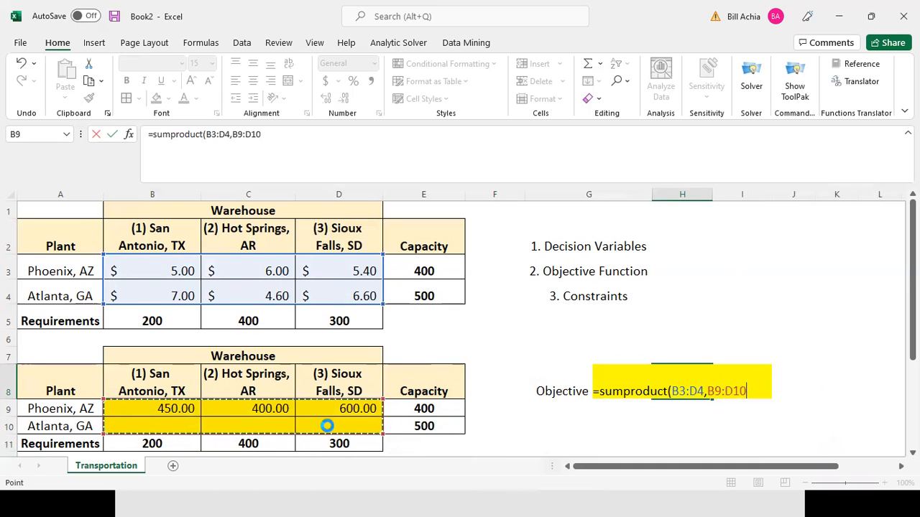
key("Return")
- Clear the trial shipments from B9:D10 and apply the dollar Accounting format to the objective cell H8
left_click_drag(180, 409, 333, 417)
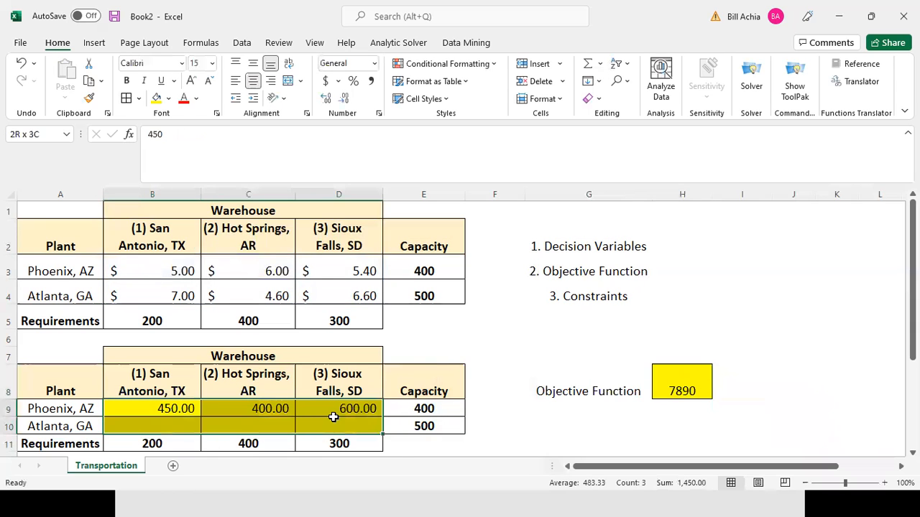
key("Delete")
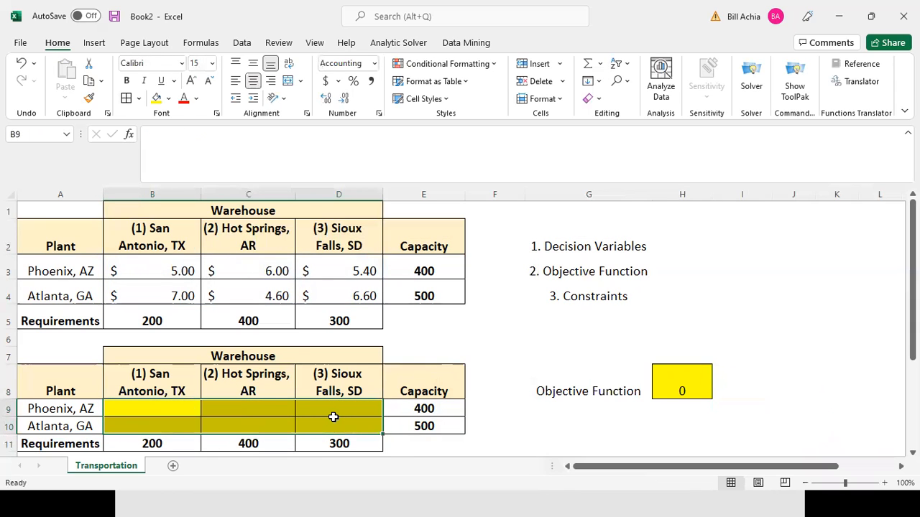
left_click(669, 370)
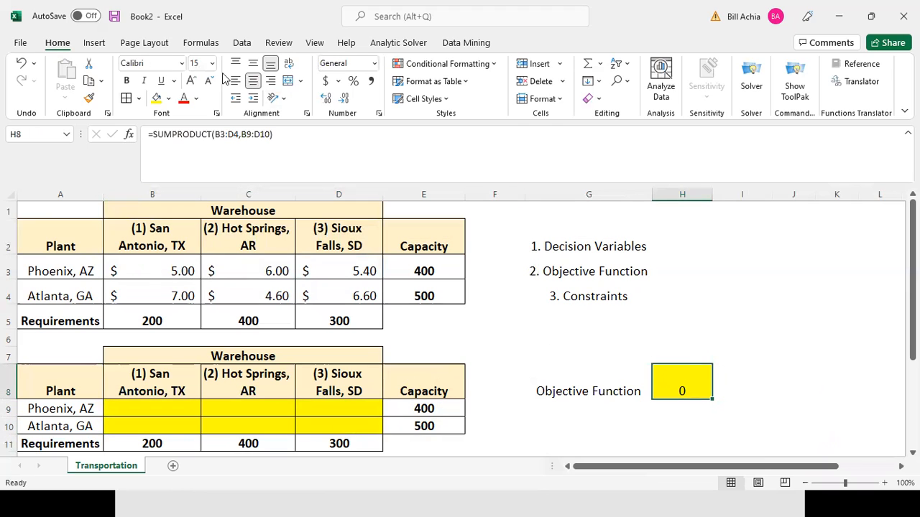
left_click(326, 81)
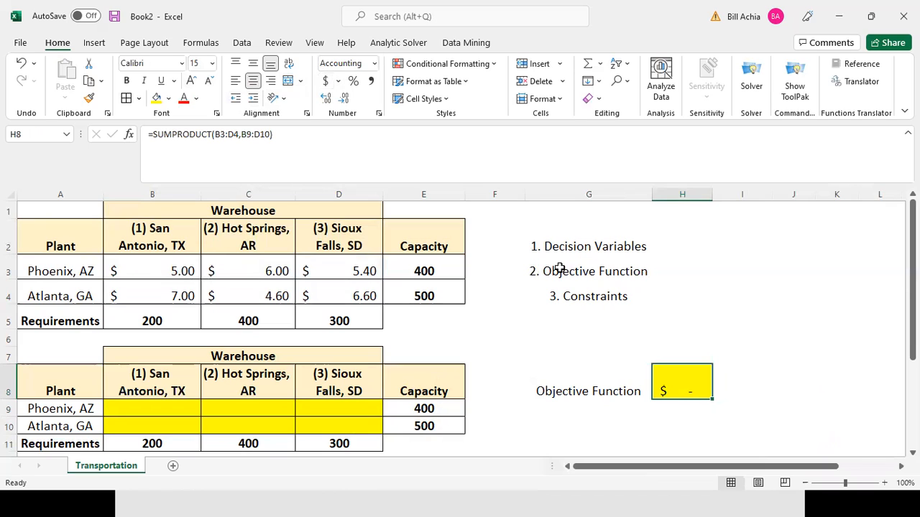
- Fill the Decision Variables label in G2 with yellow, and the objective cell H8 and Objective Function label in G3 with light green
left_click(546, 245)
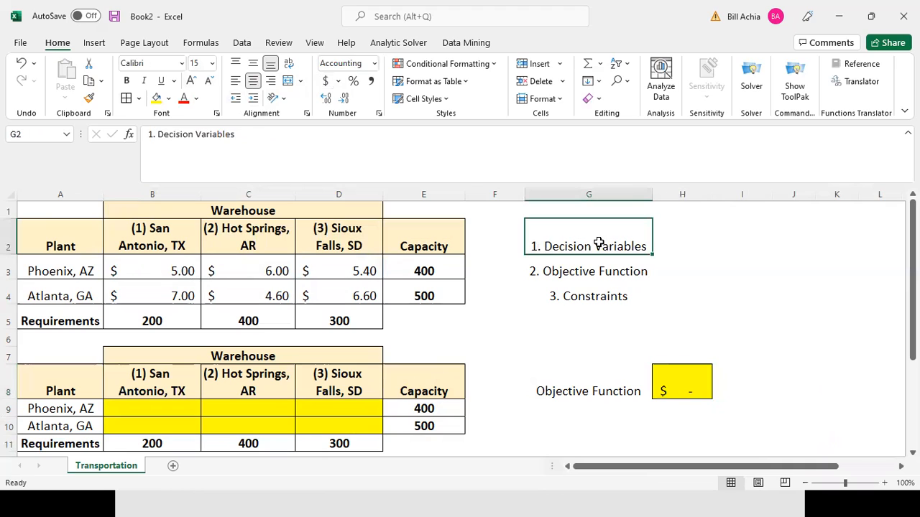
left_click(156, 98)
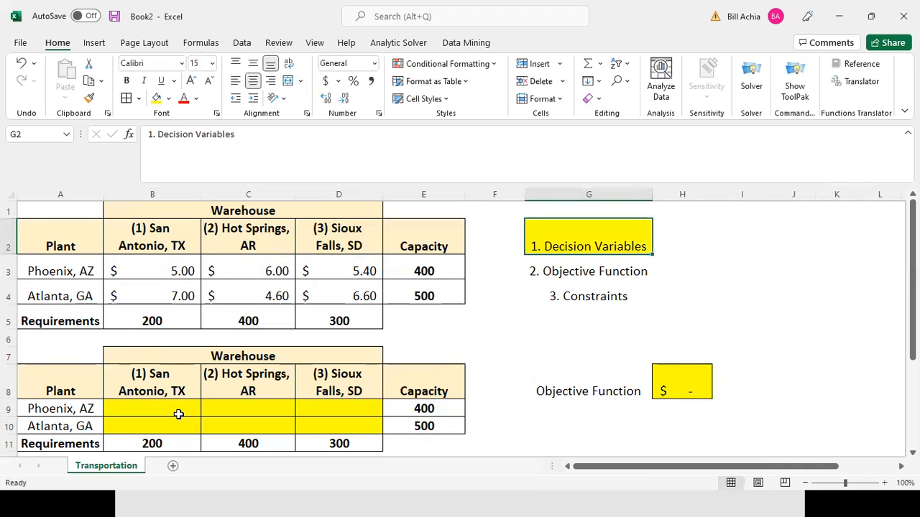
left_click(670, 373)
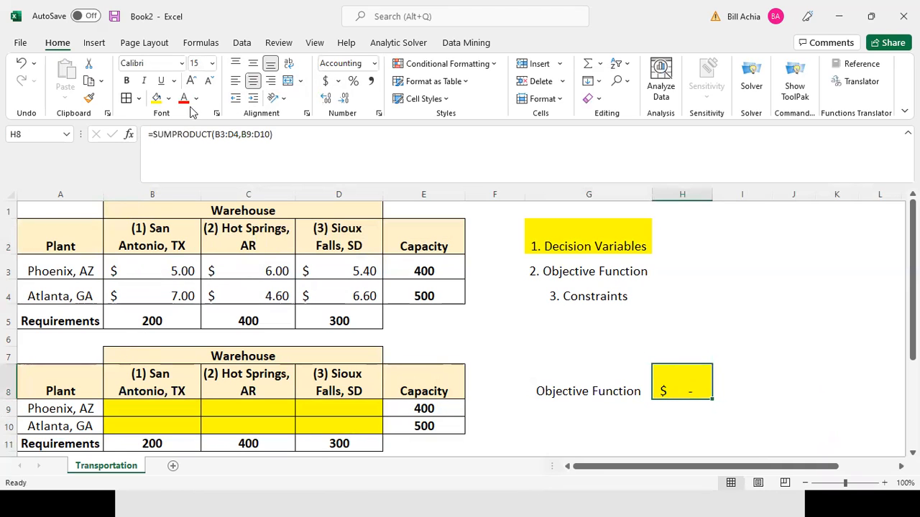
left_click(169, 99)
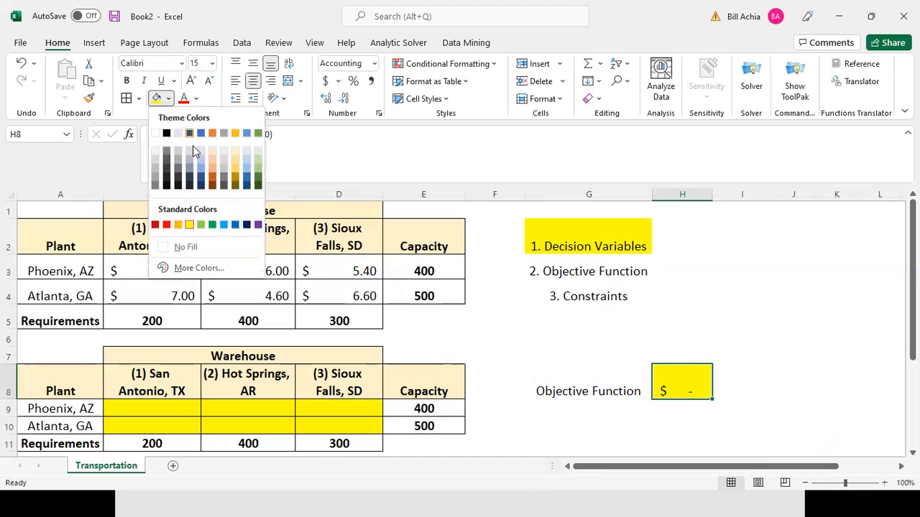
left_click(201, 222)
left_click(589, 287)
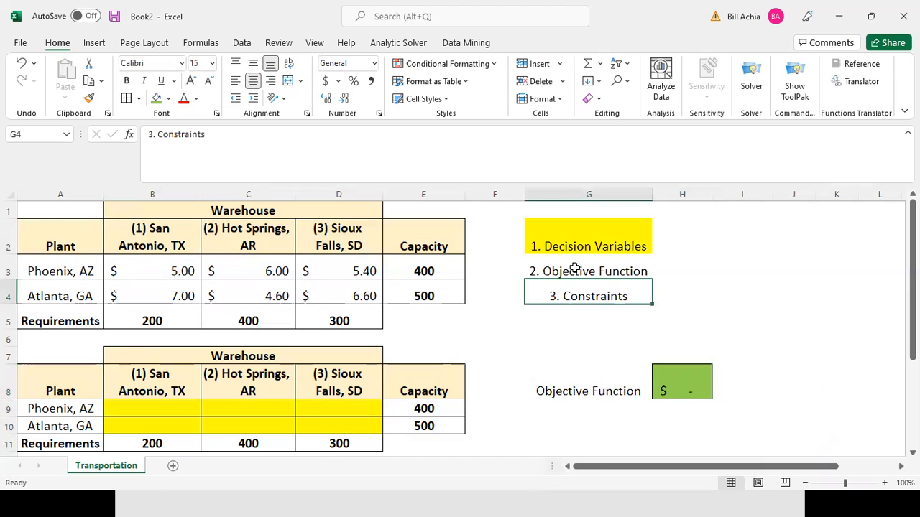
left_click(575, 269)
left_click(156, 98)
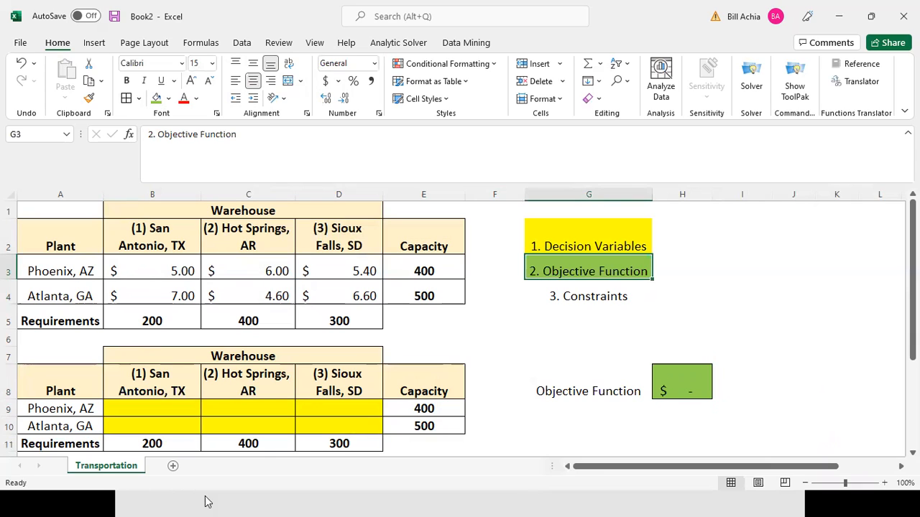
- Enter the label "Supply Side" in cell E7 above the Capacity heading of the second table
left_click_drag(443, 405, 442, 429)
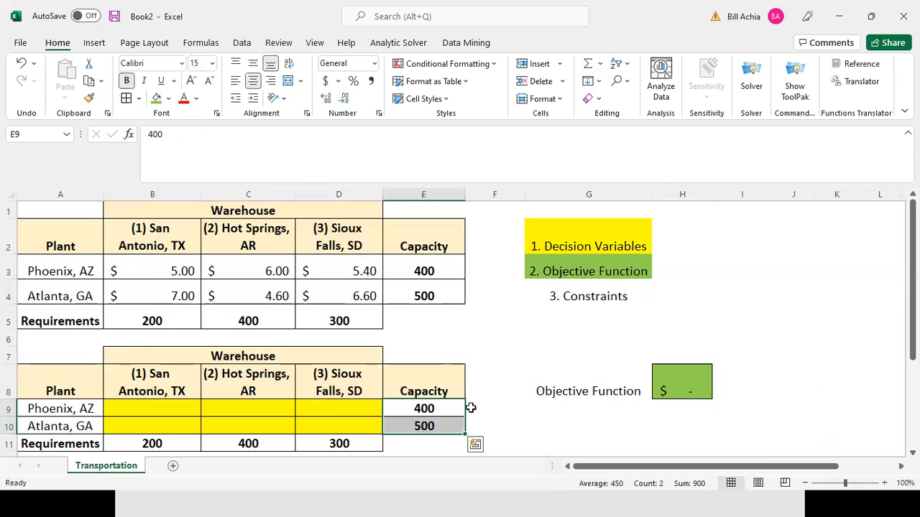
left_click(436, 361)
type("S")
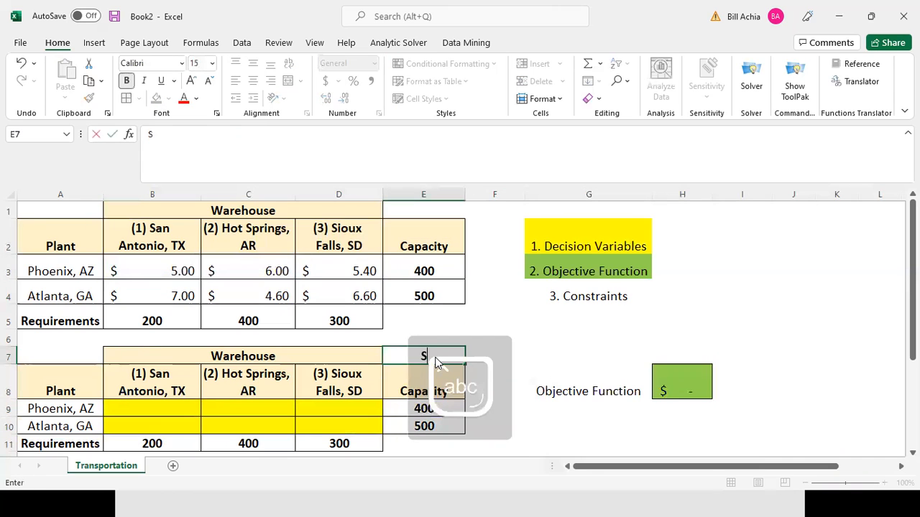
type("upply Side")
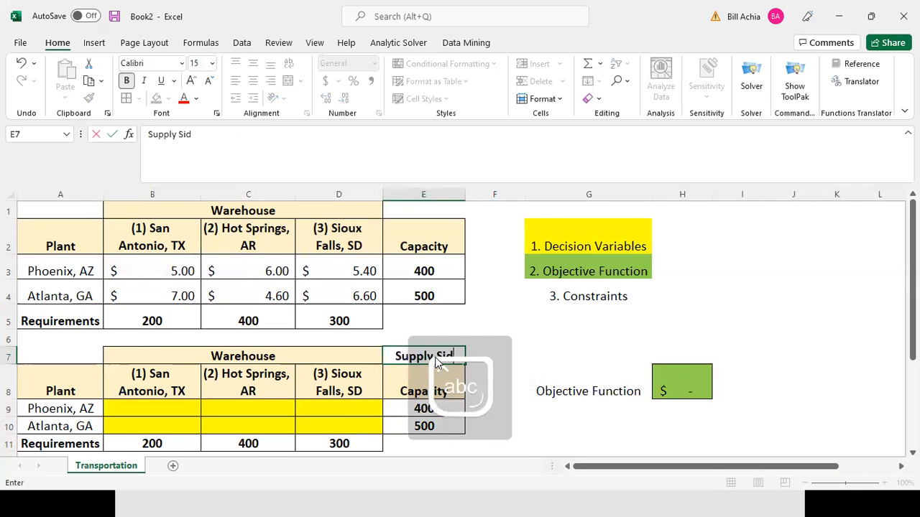
key("Return")
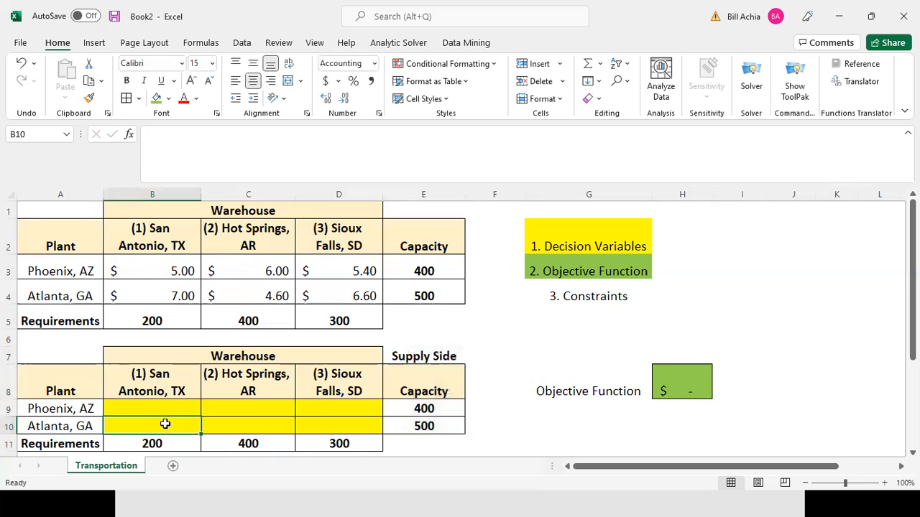
- Enter the label "Demand Side" in cell B13 below the Requirements row of the second table
scroll(165, 425, "down", 1)
left_click(163, 423)
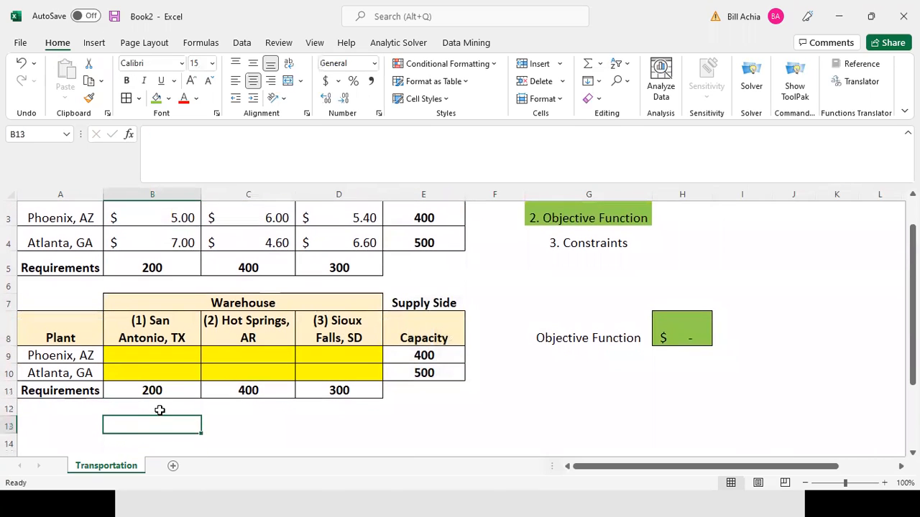
type("Demand Side")
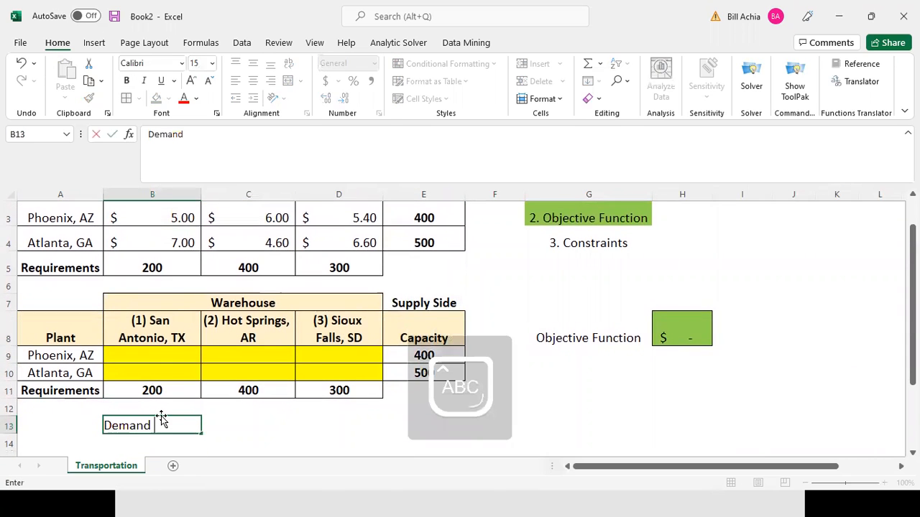
key("Tab")
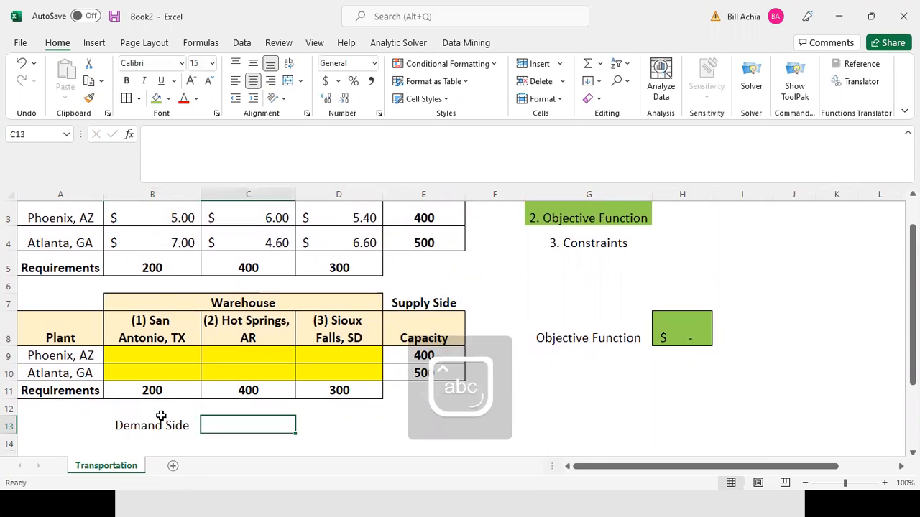
left_click(164, 390)
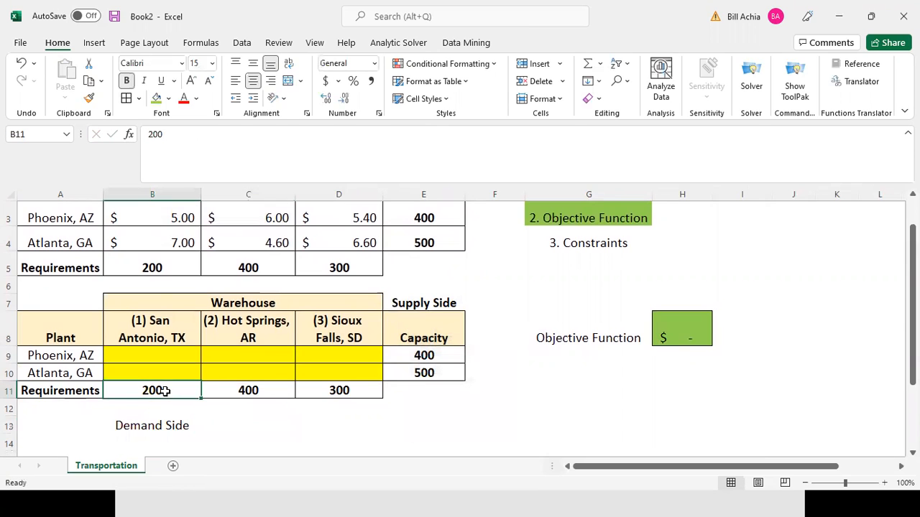
left_click(226, 391)
left_click(320, 395)
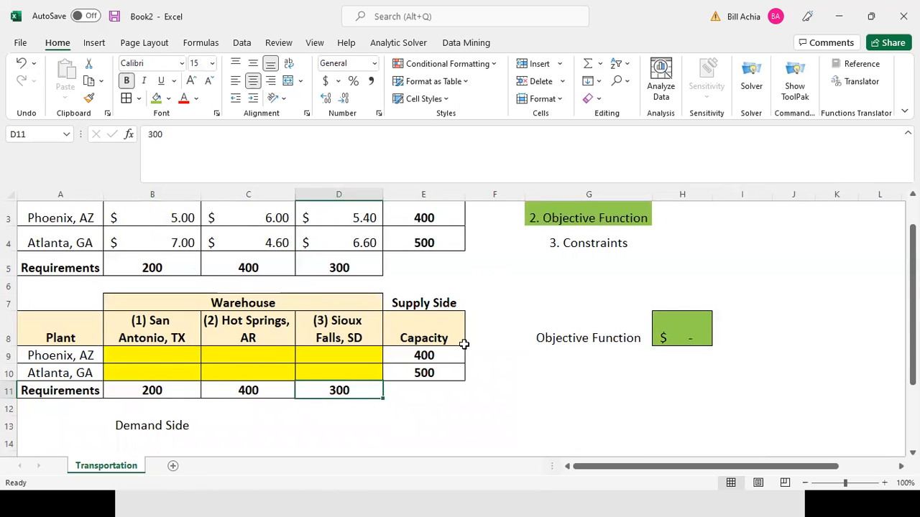
- Check the combined plant capacity in E9:E10 against the combined warehouse requirements in B11:D11
left_click_drag(445, 352, 446, 372)
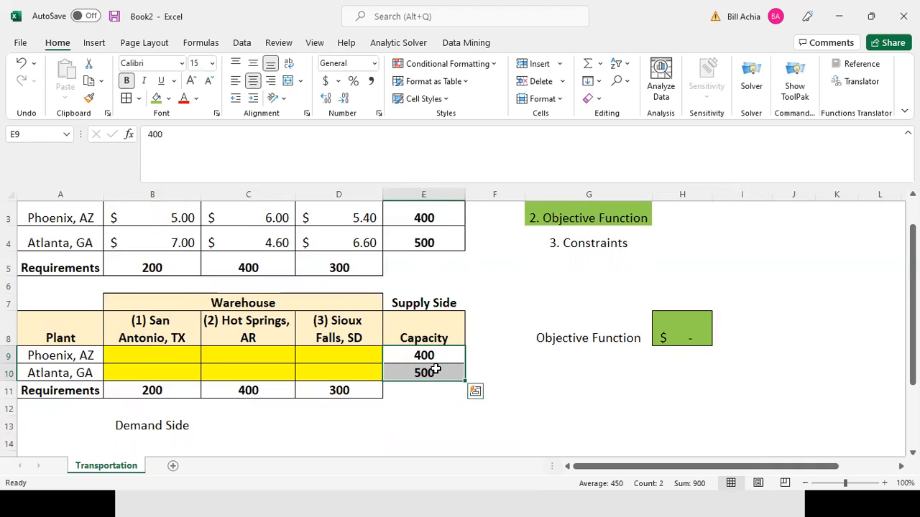
left_click_drag(142, 389, 310, 388)
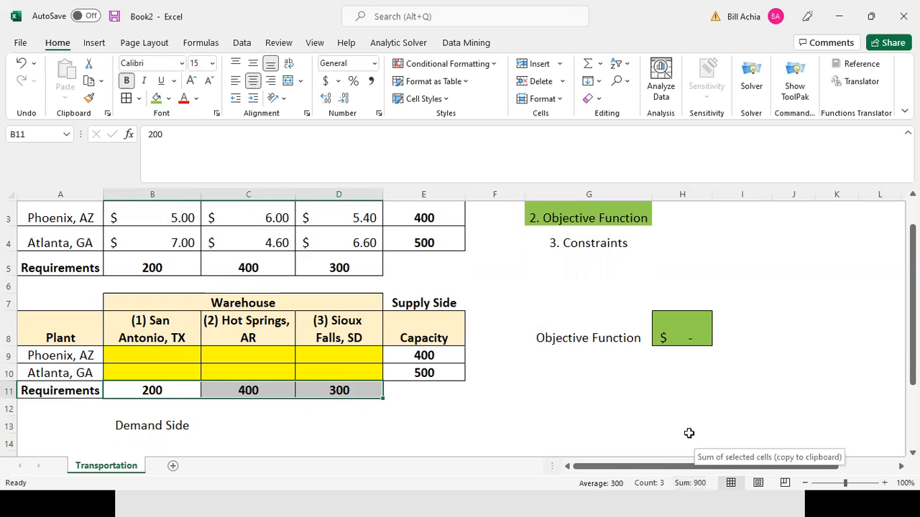
- Enter the heading "Shipped" in cell F8 beside the Capacity heading of the second table
left_click(480, 337)
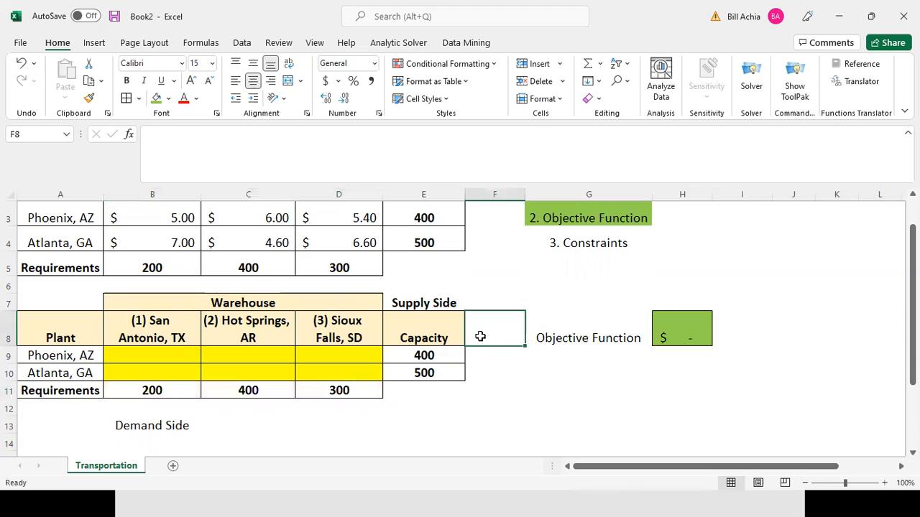
type("S")
key("BackSpace")
type("Ship")
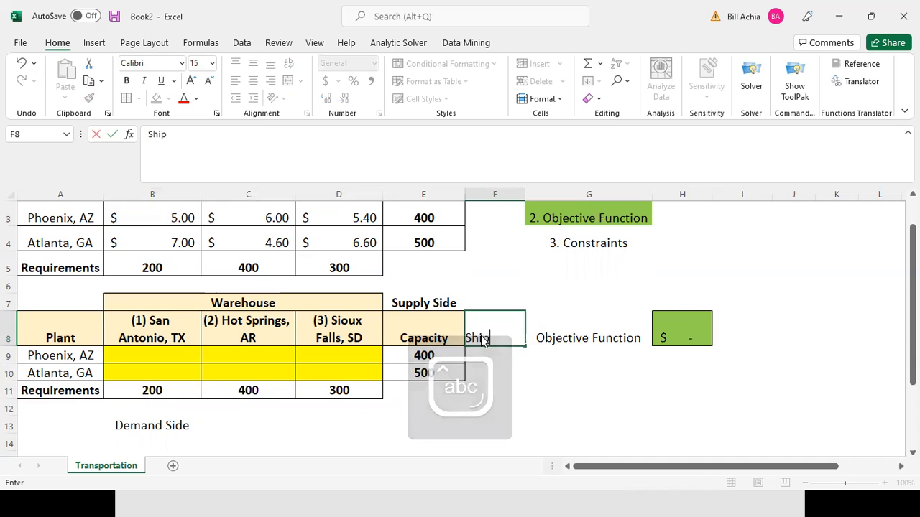
type("ped")
key("Return")
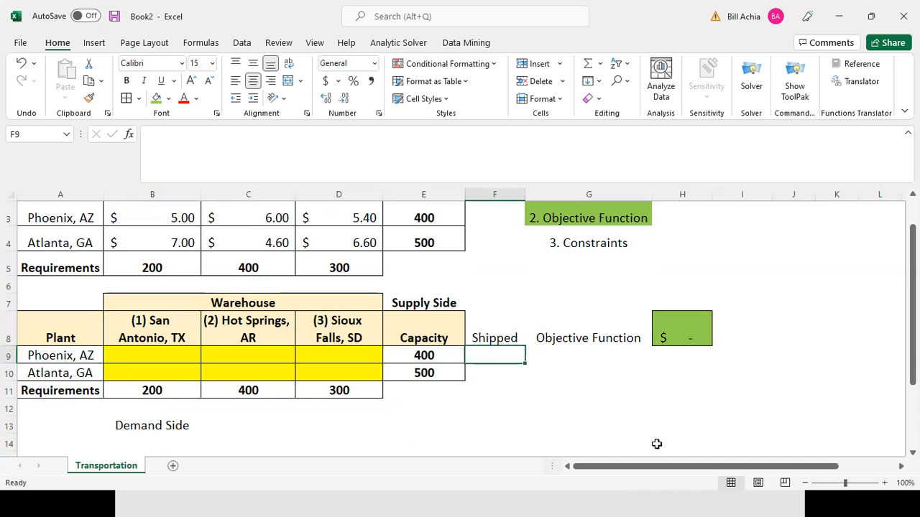
- Enter the formula =B9+C9+D9 in F9 to total the units shipped from Phoenix
type("=")
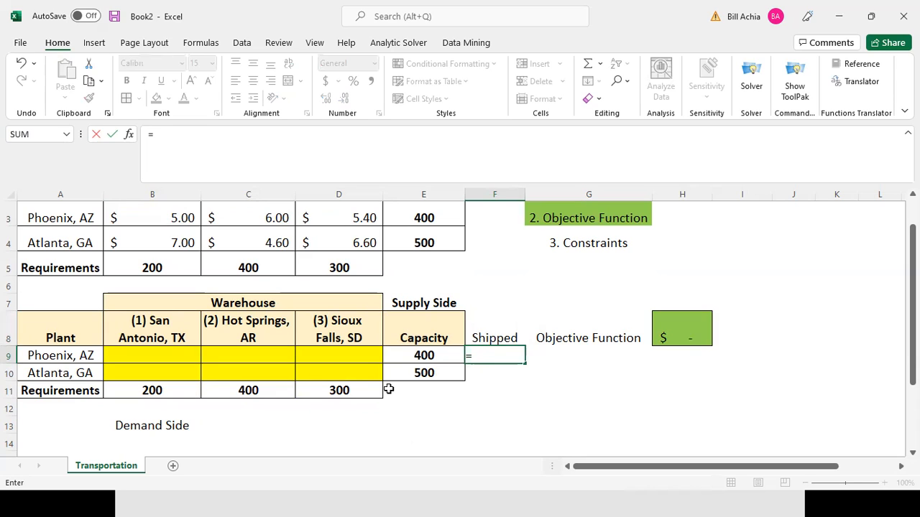
left_click(179, 354)
type("+")
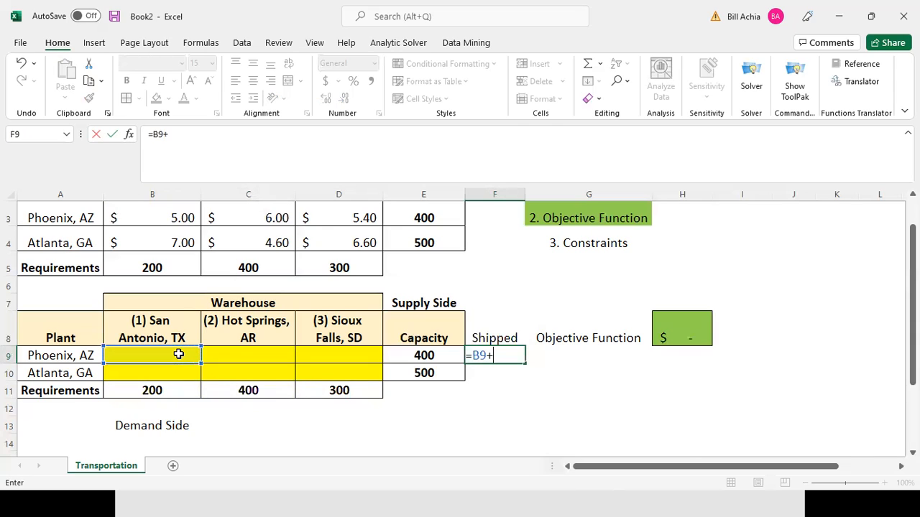
left_click(225, 355)
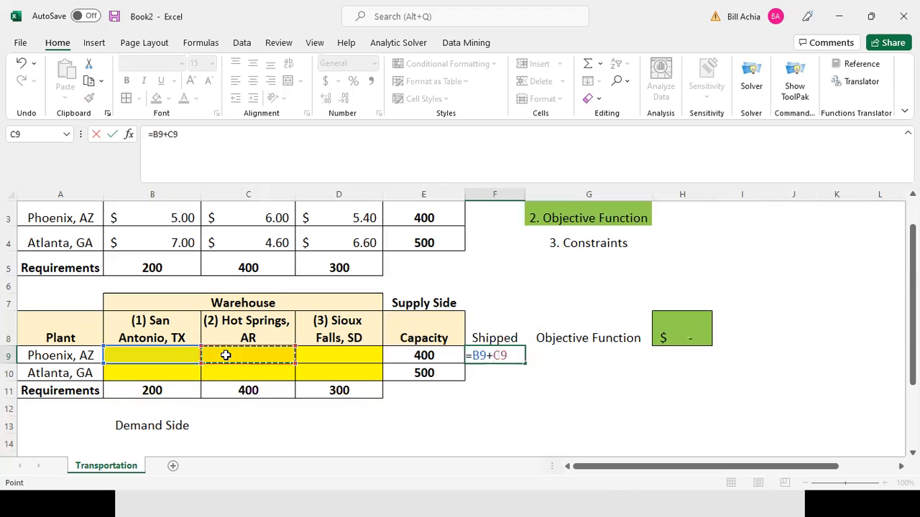
type("+")
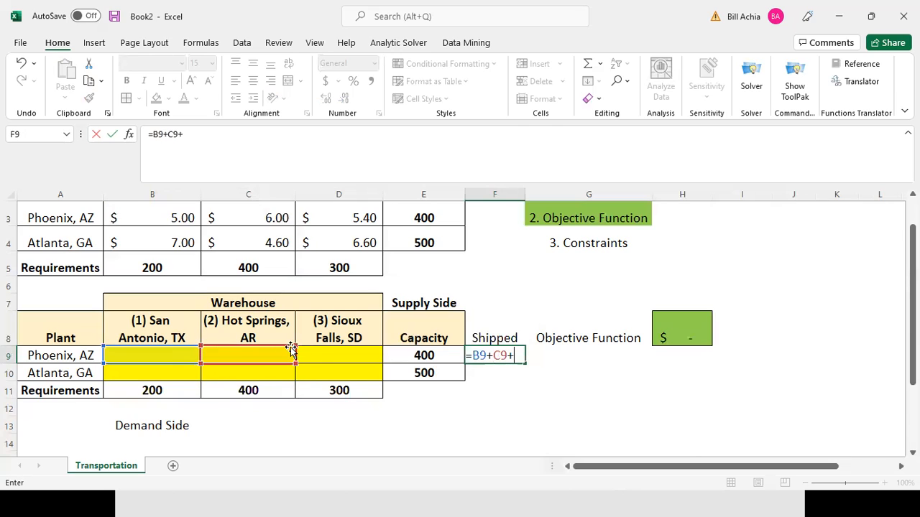
left_click(322, 353)
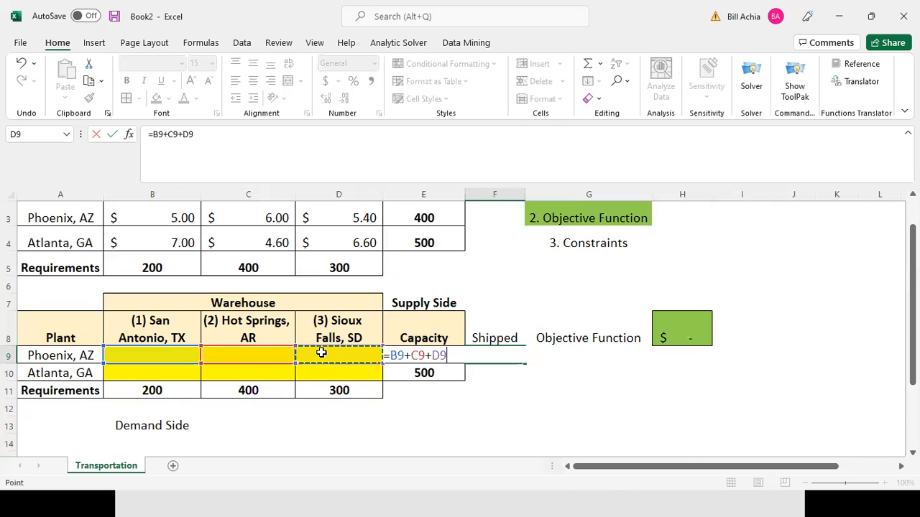
key("Return")
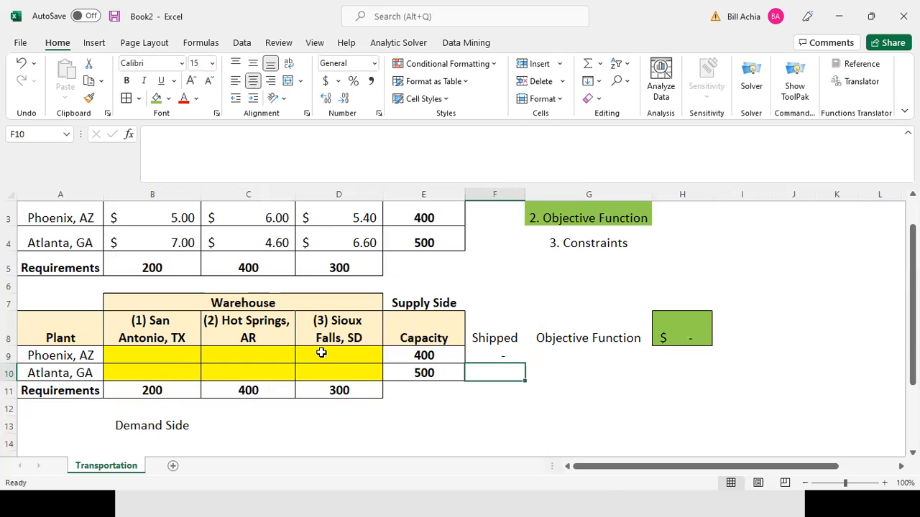
- Total the units shipped from Atlanta in F10 with a SUM formula over B10:D10
type("=")
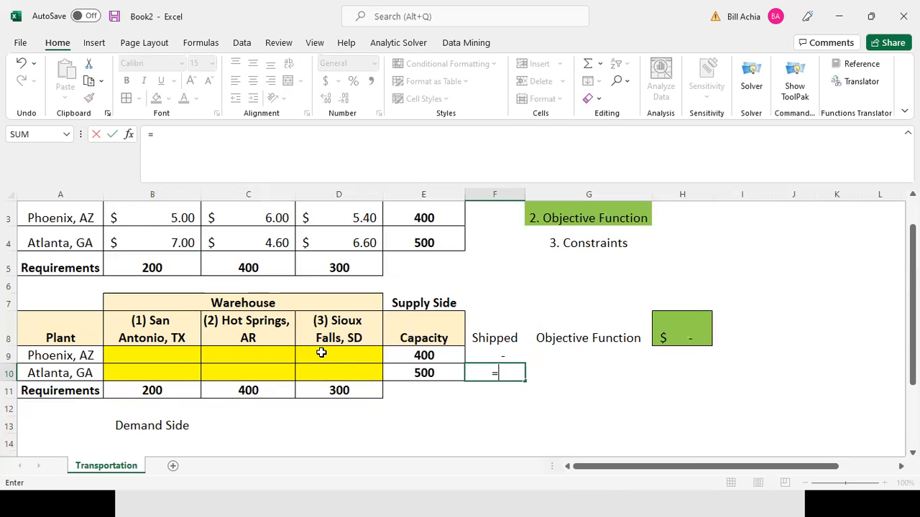
type("sum(")
left_click_drag(173, 374, 316, 376)
key("Return")
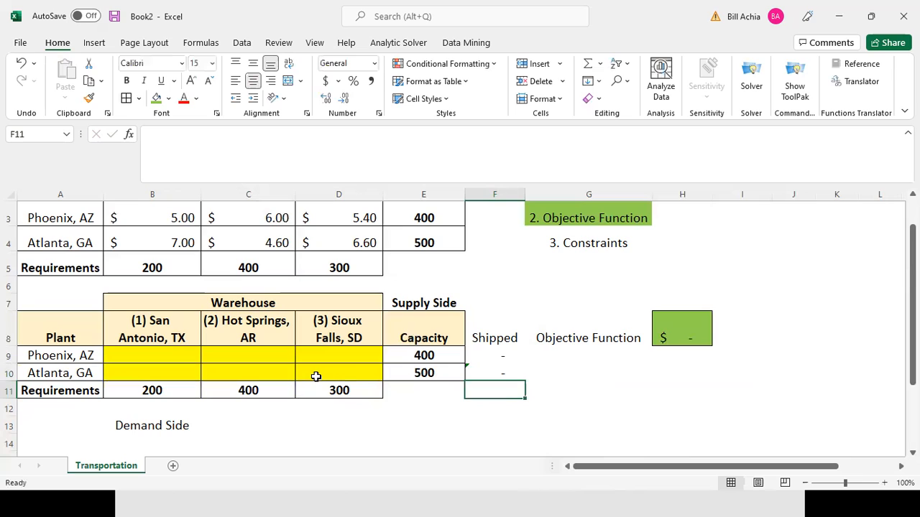
- Enter the formula =B9+B10 in B12 below the San Antonio requirement and fill it across to D12
left_click(147, 409)
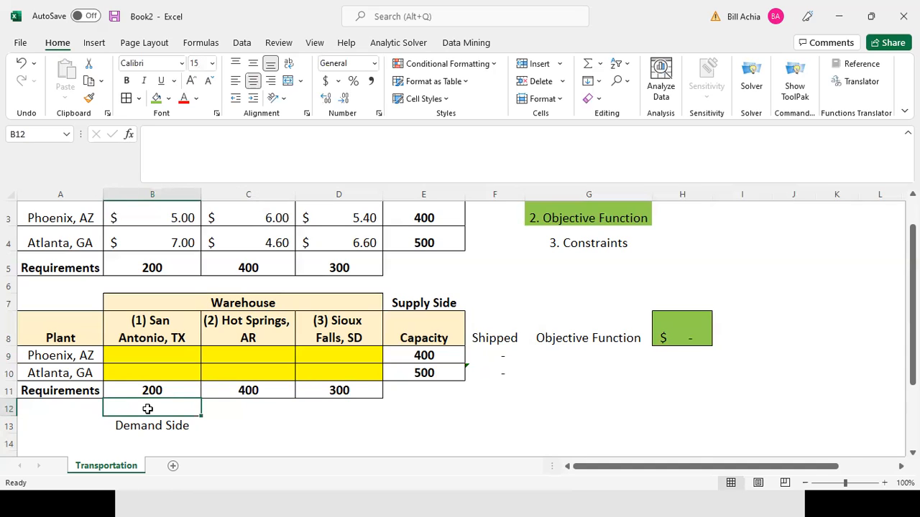
type("=")
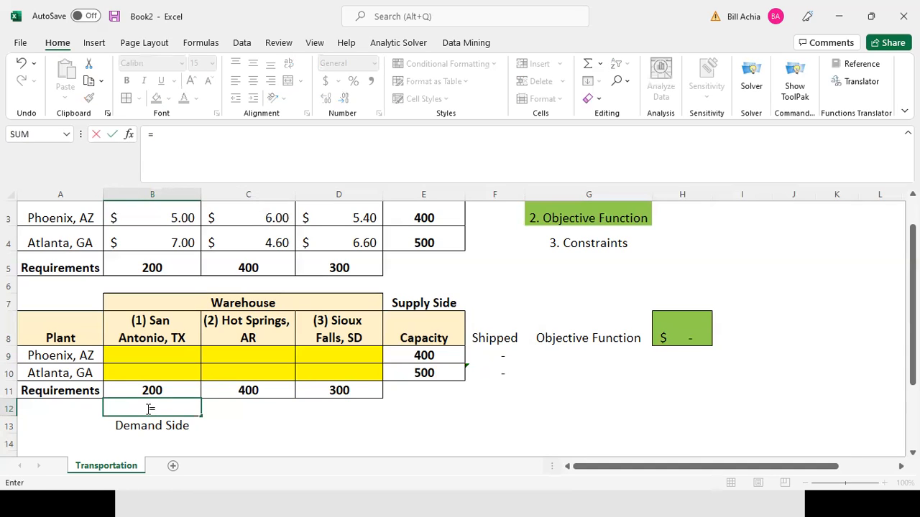
left_click(148, 356)
type("+")
left_click(150, 373)
key("Return")
left_click(176, 409)
left_click_drag(202, 415, 357, 420)
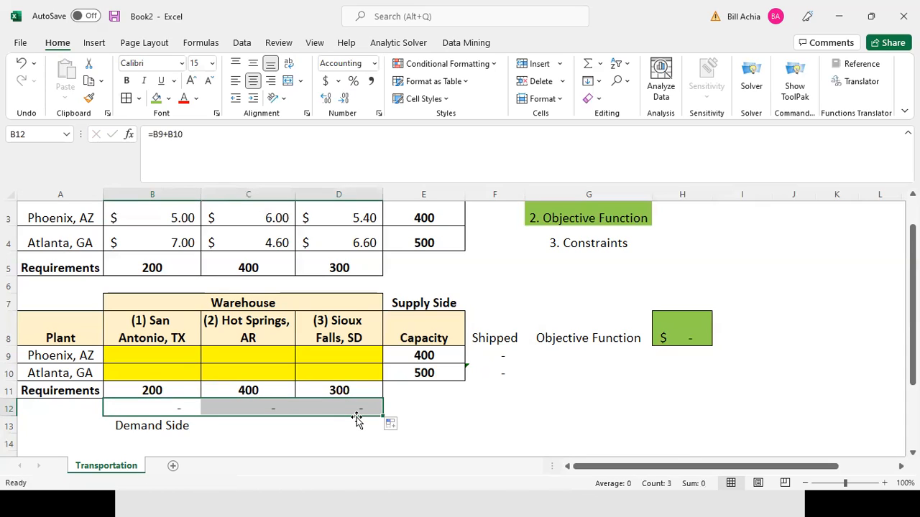
- Label the new totals row "Received" in cell A12 below Requirements
left_click(68, 408)
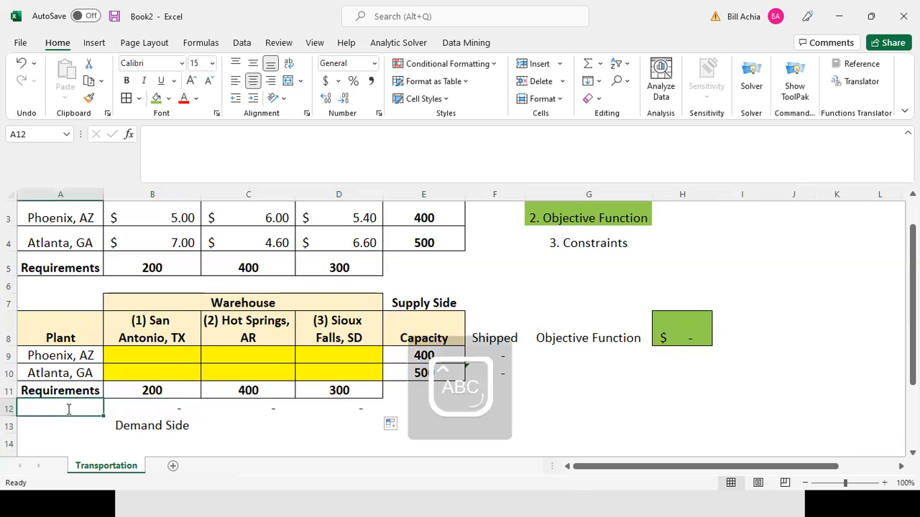
type("Recieved")
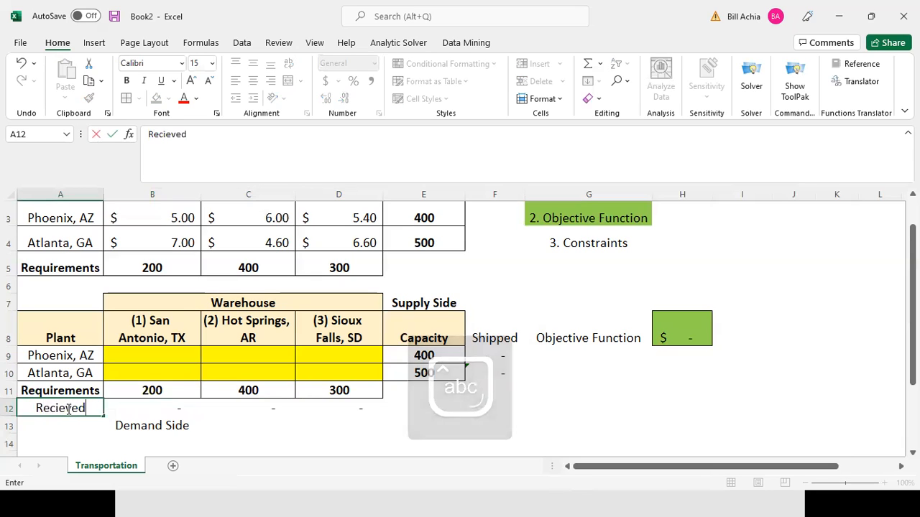
key("Tab")
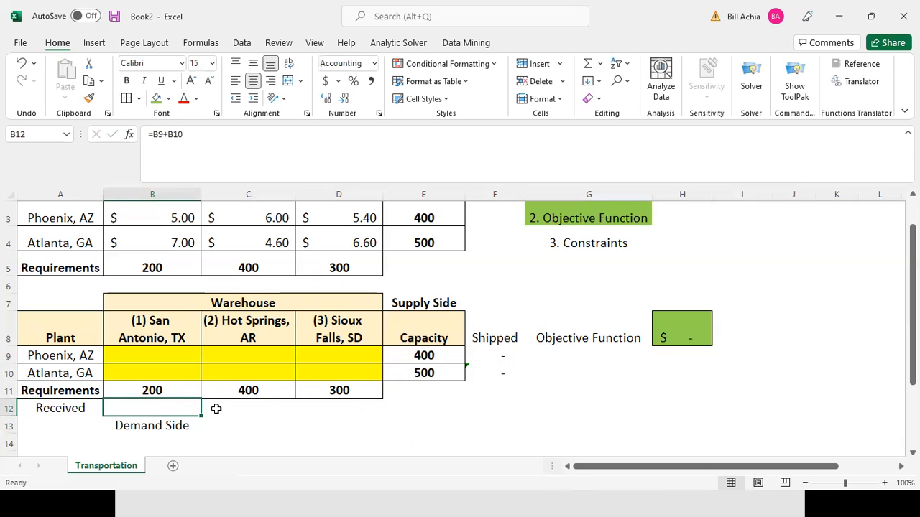
- Apply cell borders to the requirement and received totals in B11:D12 and to the Capacity and Shipped block E8:F10
left_click_drag(189, 409, 364, 392)
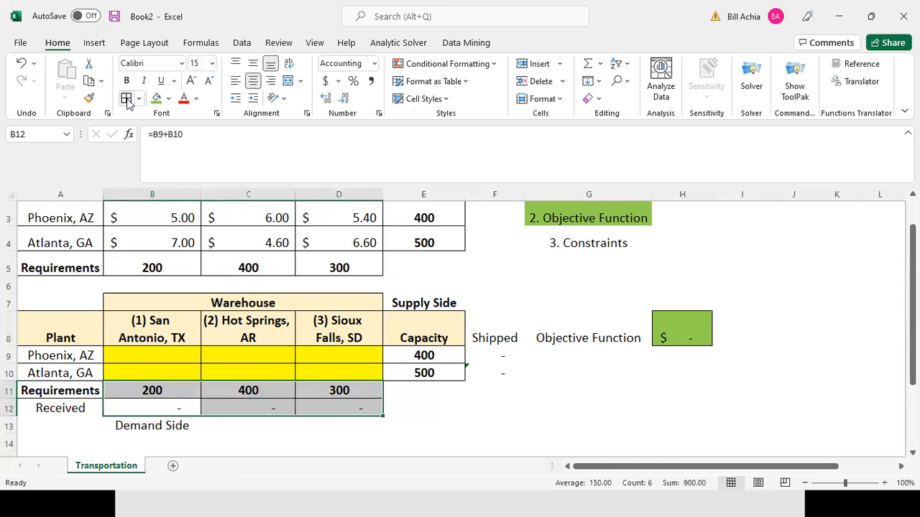
left_click_drag(447, 345, 487, 372)
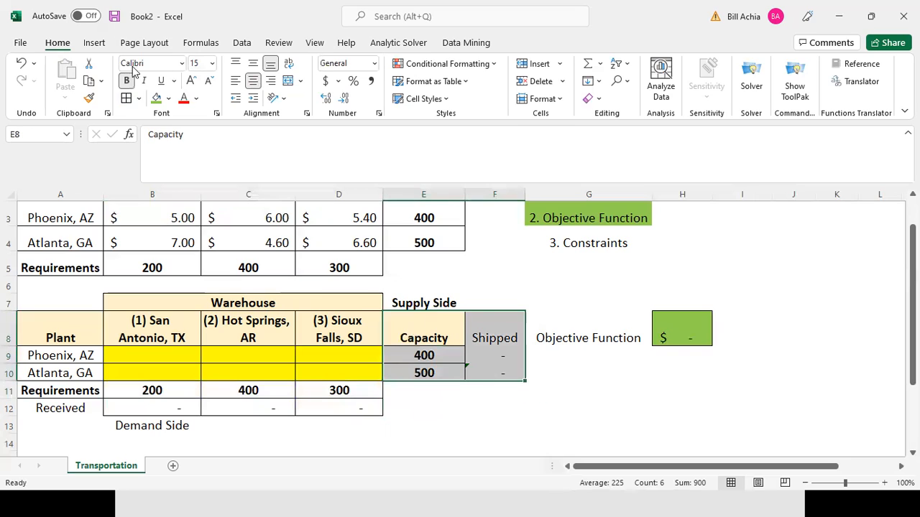
left_click(316, 370)
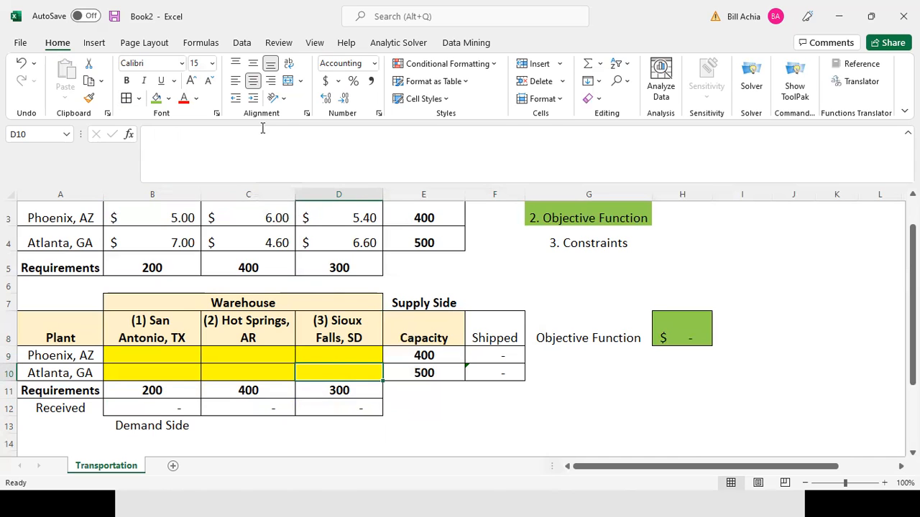
- Check in the Excel Add-ins list whether the Analysis ToolPak and Solver Add-in are enabled, and close it without changes
left_click(243, 44)
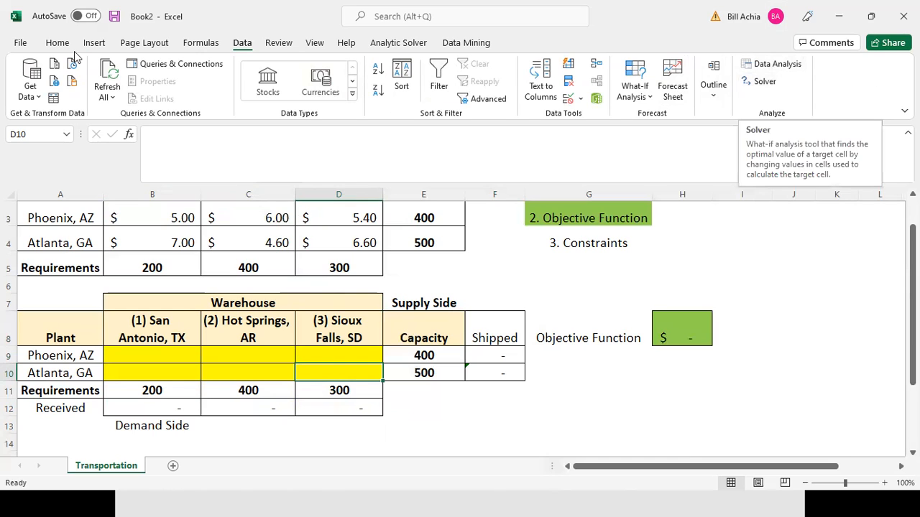
left_click(21, 42)
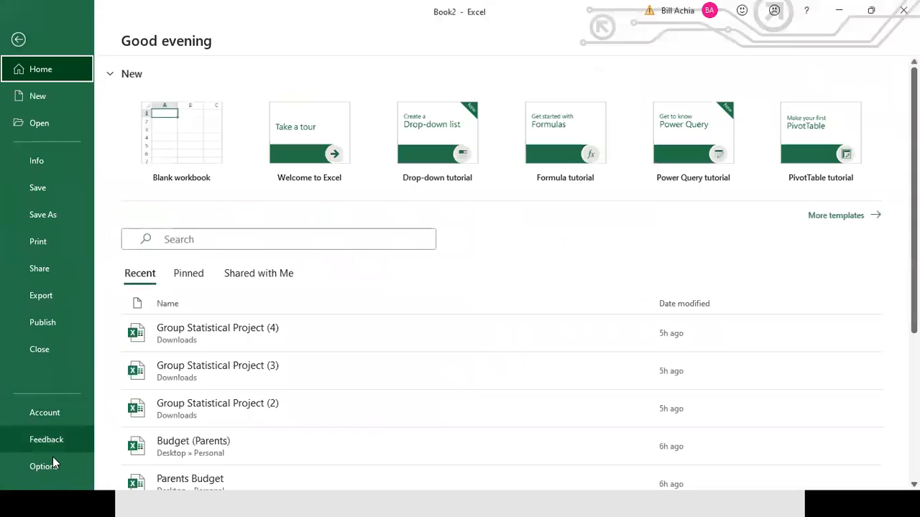
left_click(51, 462)
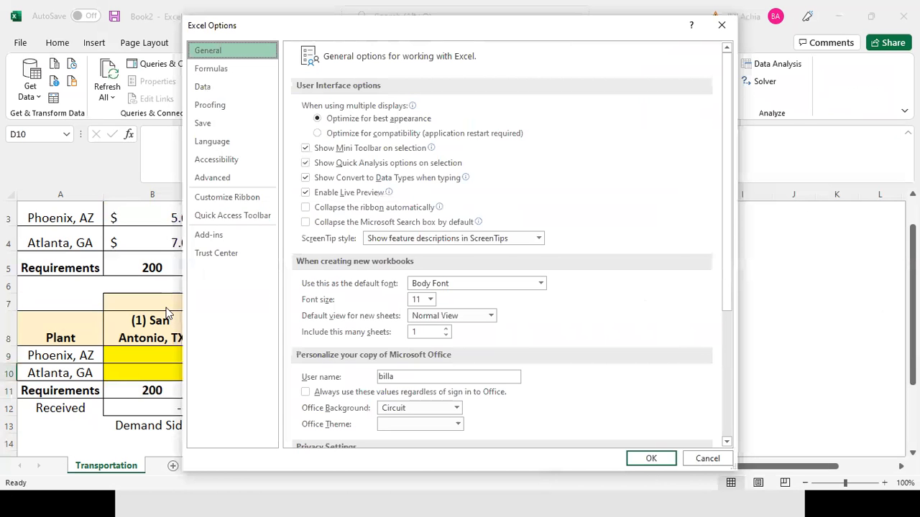
left_click(203, 240)
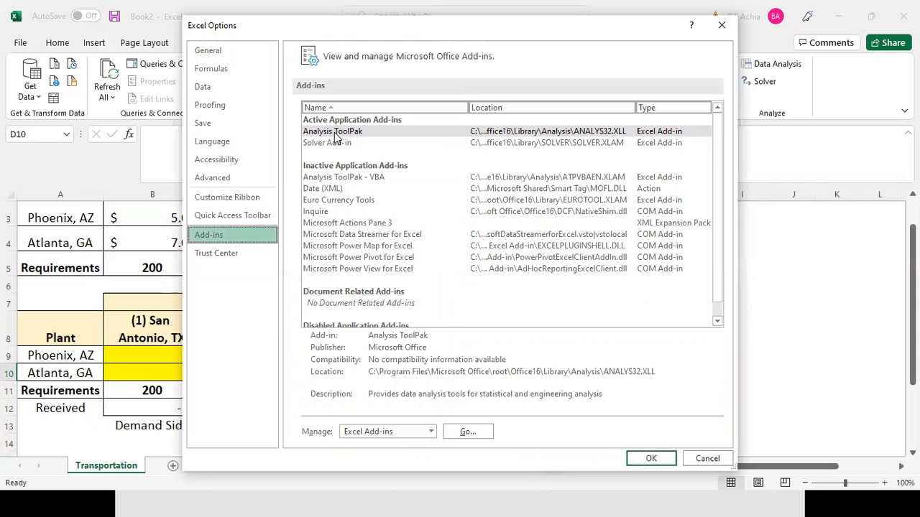
left_click(334, 143)
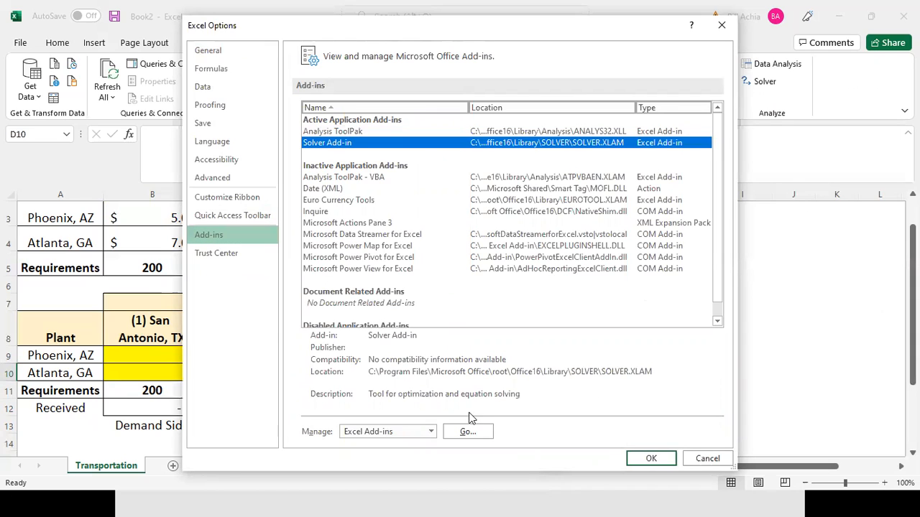
left_click(468, 432)
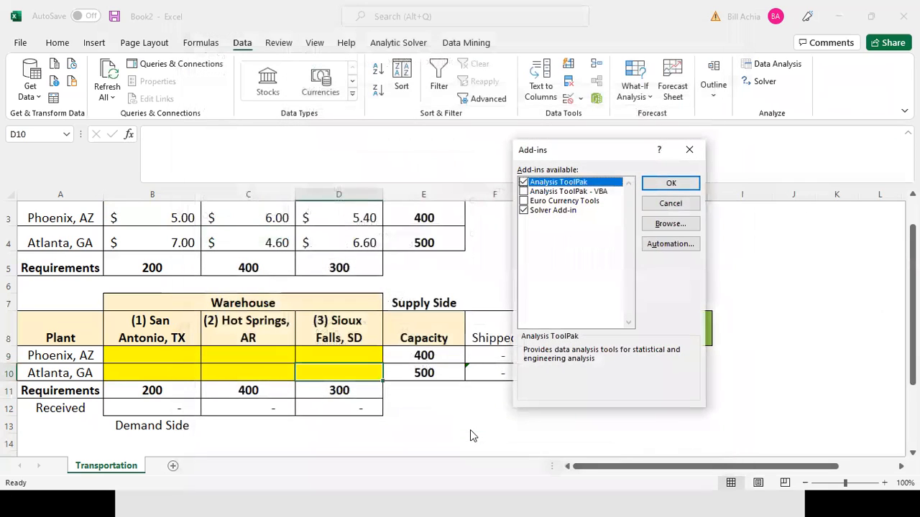
left_click(524, 183)
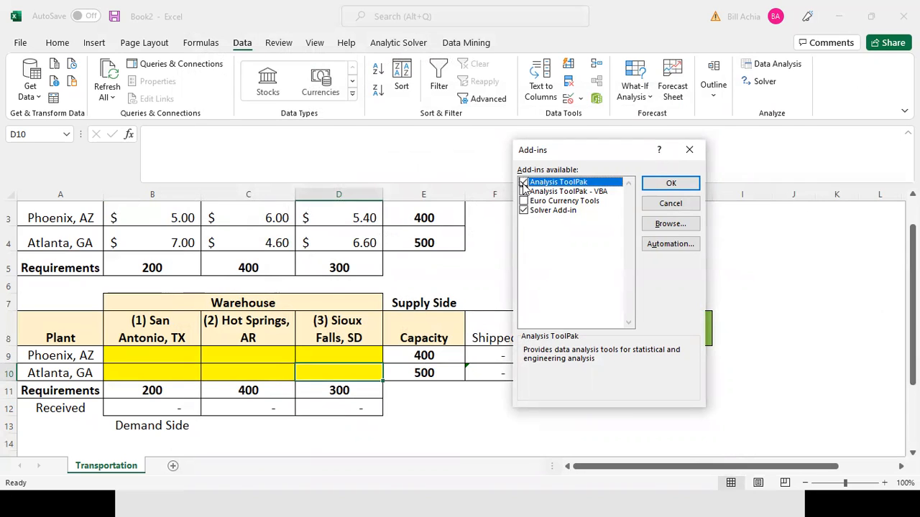
left_click(689, 150)
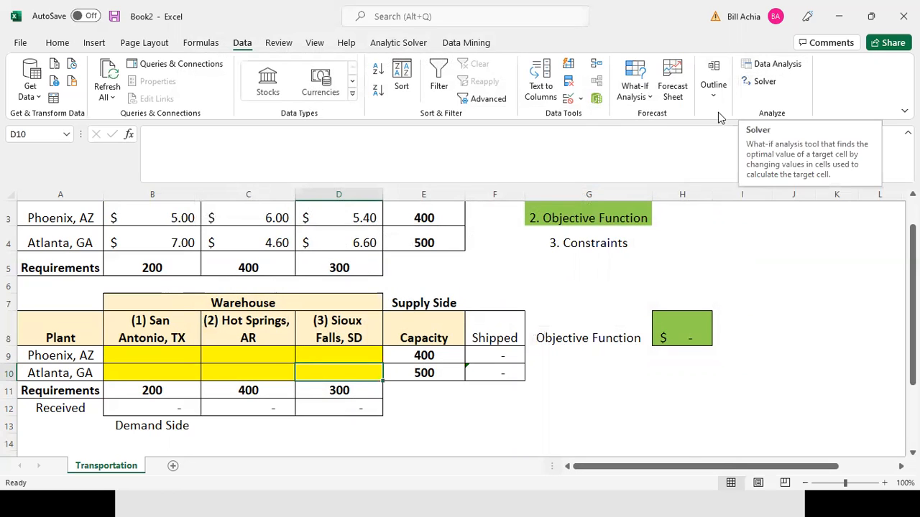
- Open Solver and set the objective to minimize the cost cell H8
left_click(396, 420)
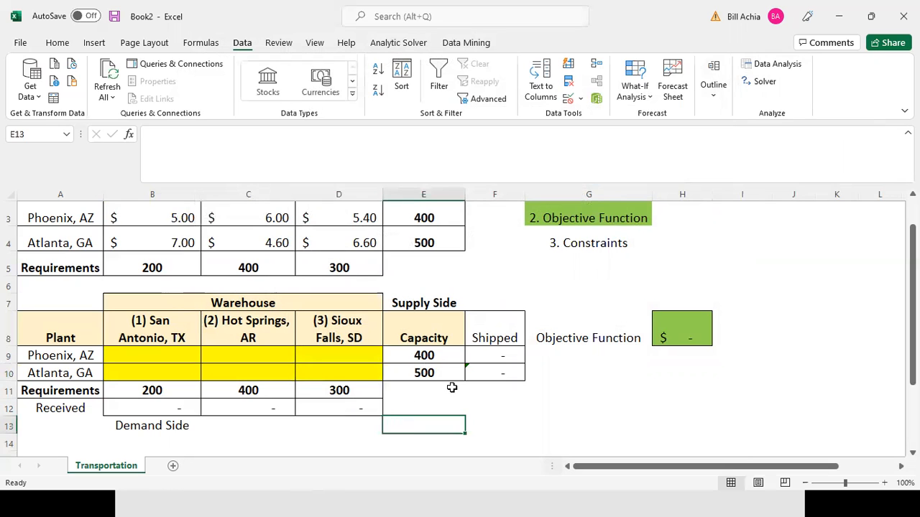
left_click(772, 85)
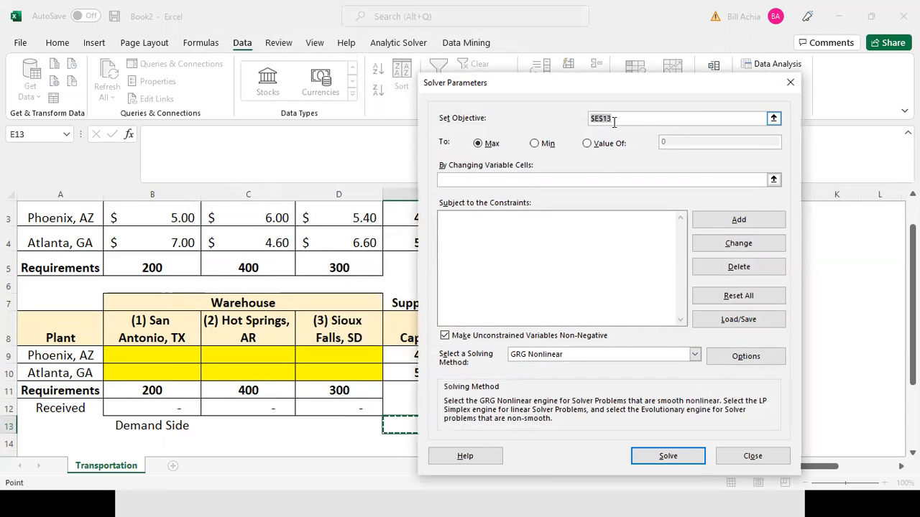
key("BackSpace")
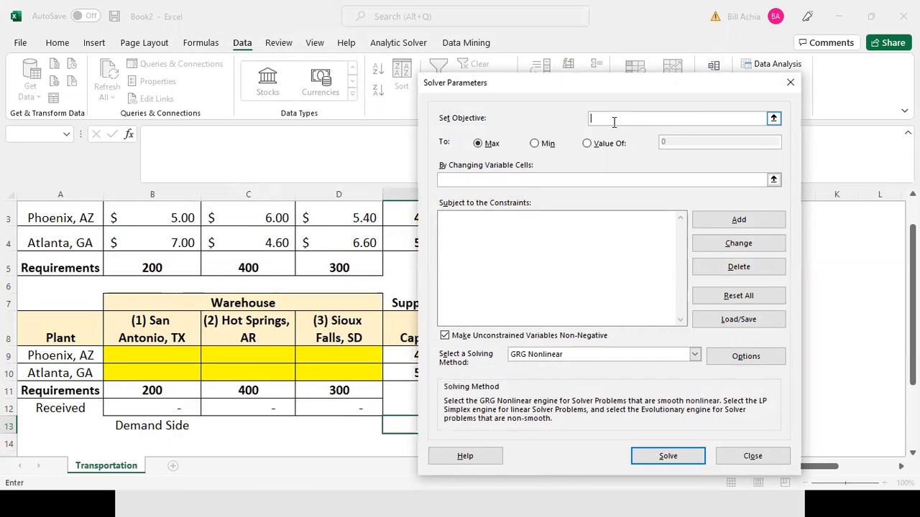
left_click(773, 120)
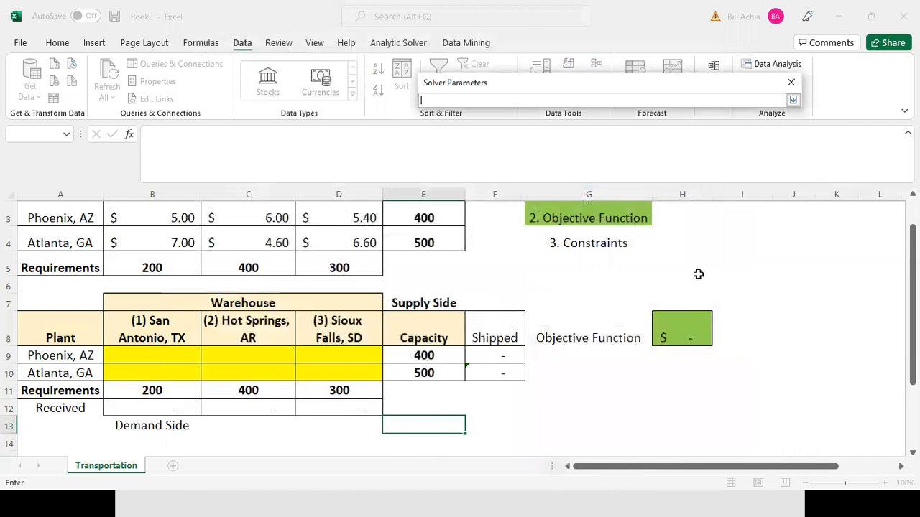
left_click(680, 328)
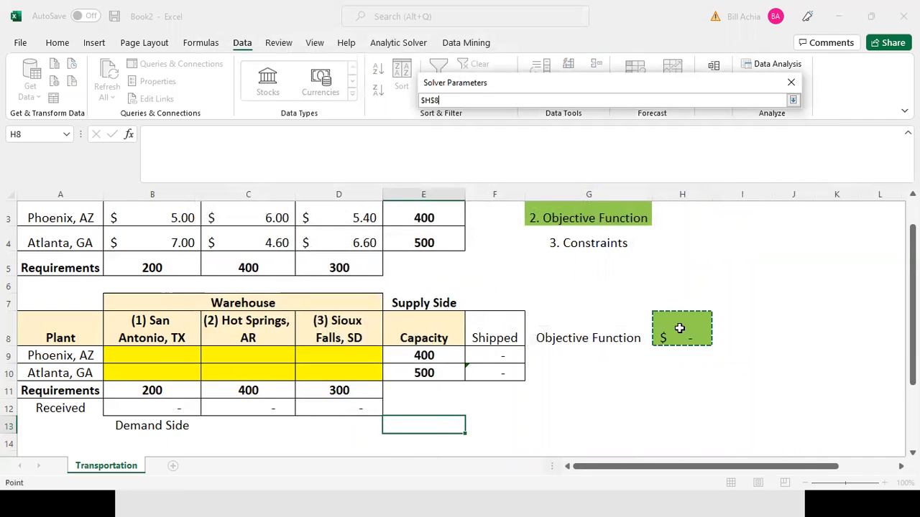
key("Return")
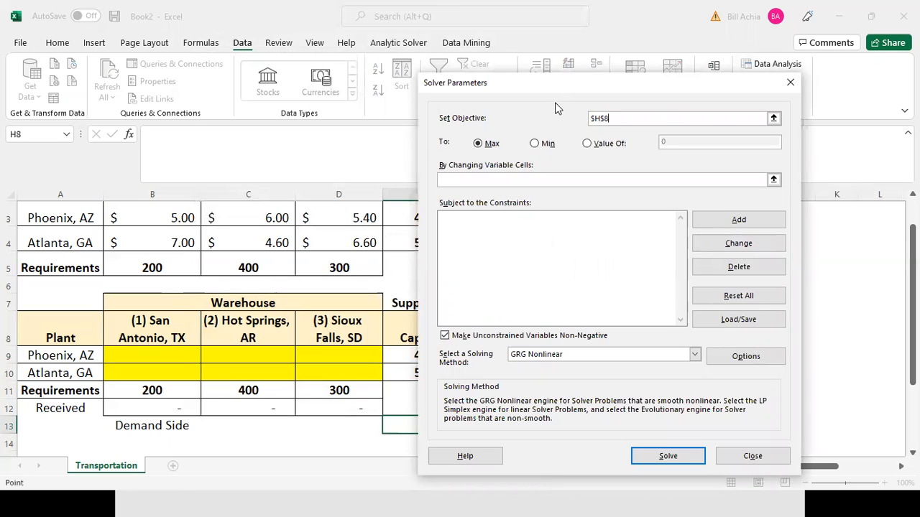
left_click(535, 143)
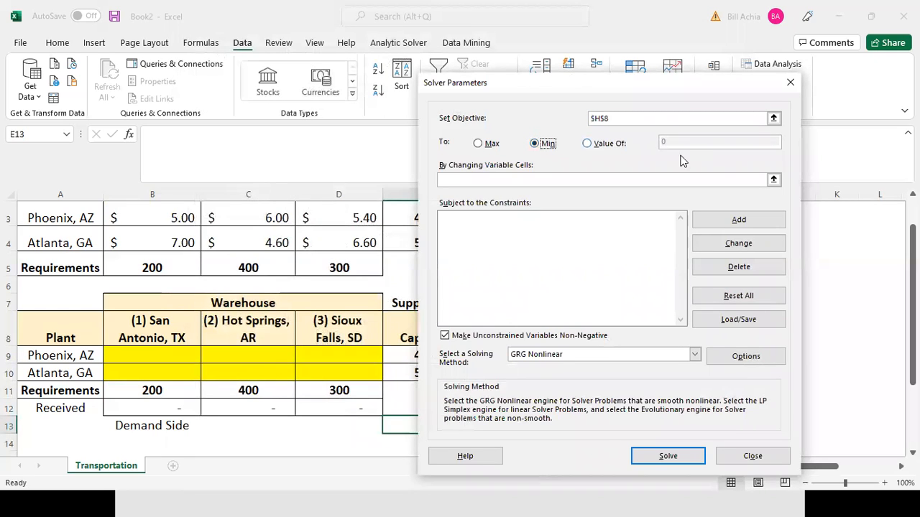
- Set Solver's changing variable cells to the yellow shipment range B9:D10
left_click(773, 179)
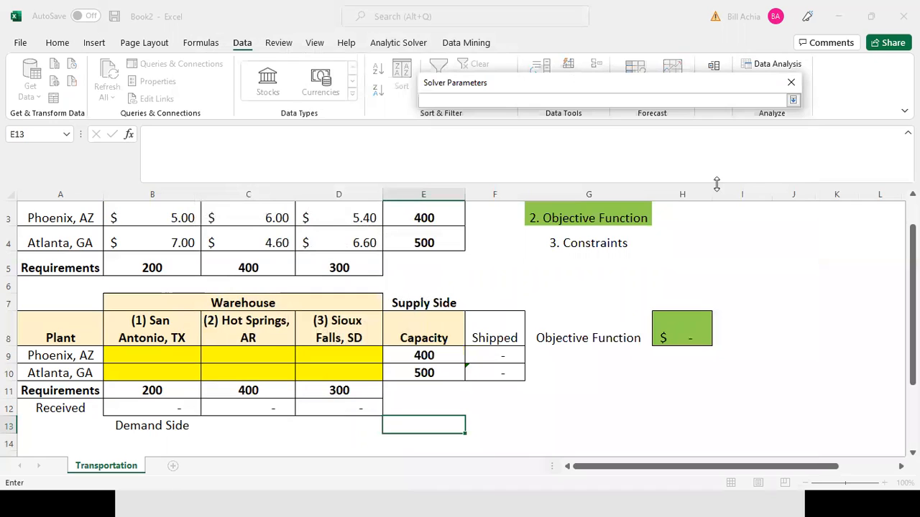
left_click_drag(166, 359, 324, 367)
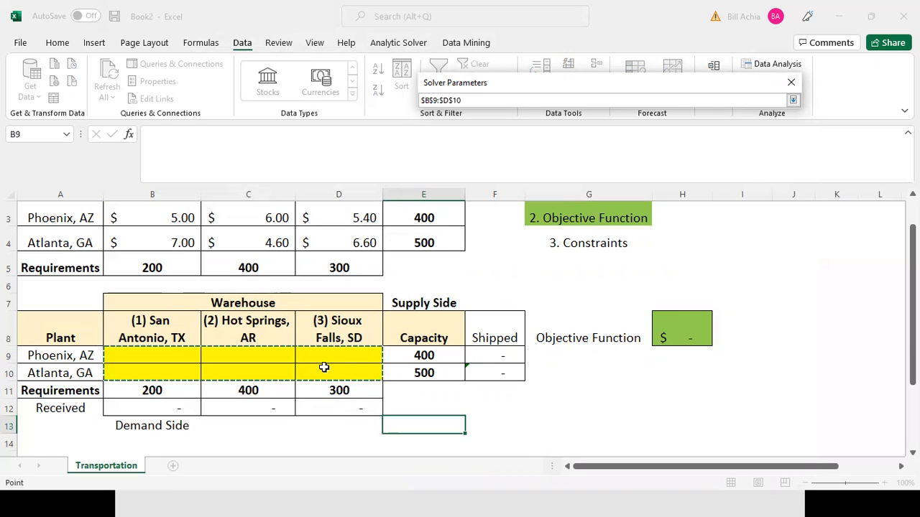
key("Return")
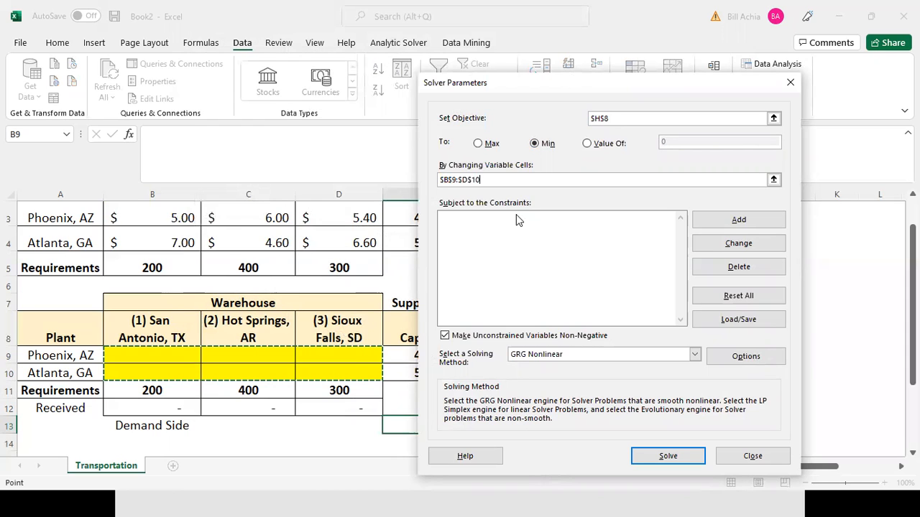
- Add the supply constraint that the shipped totals F9:F10 equal the plant capacities E9:E10
left_click(708, 219)
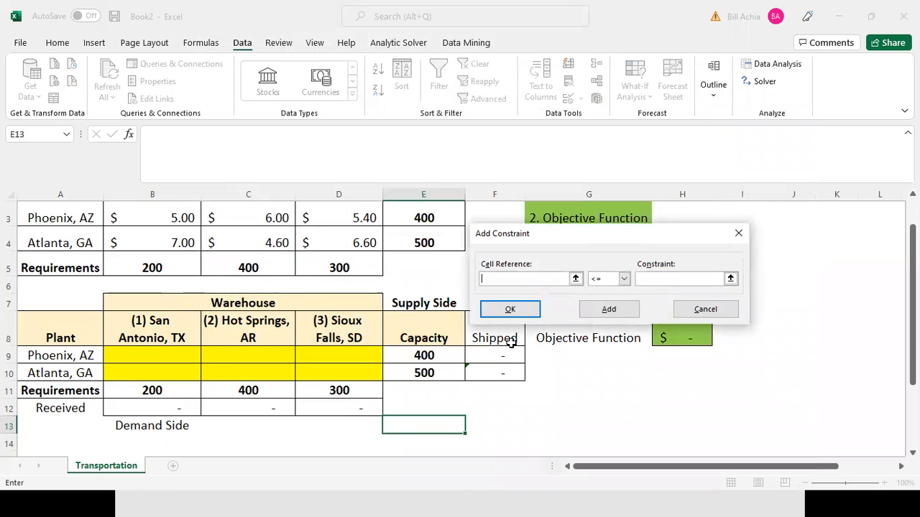
left_click_drag(508, 351, 506, 377)
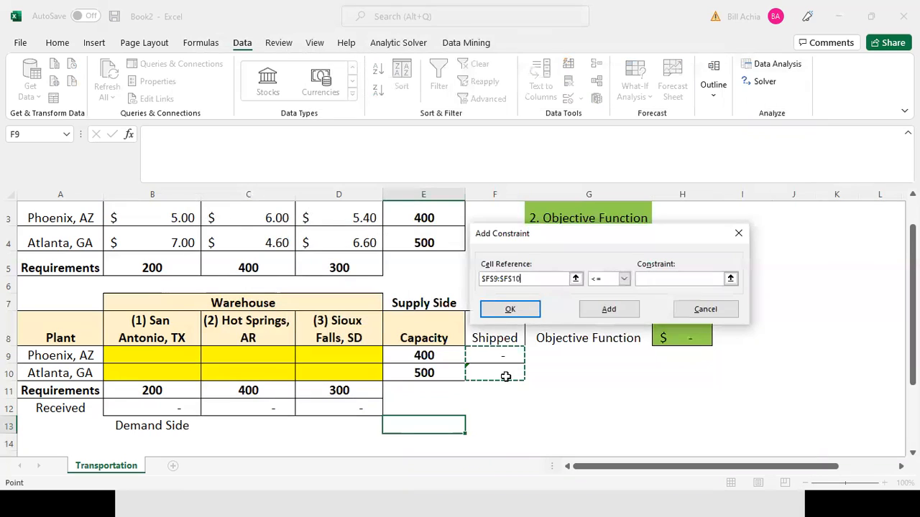
left_click(624, 280)
left_click(600, 299)
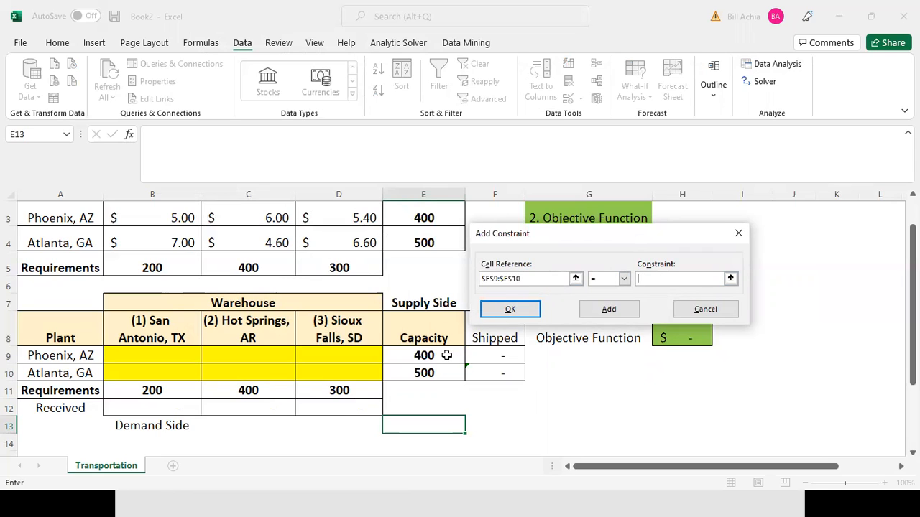
left_click_drag(447, 355, 446, 373)
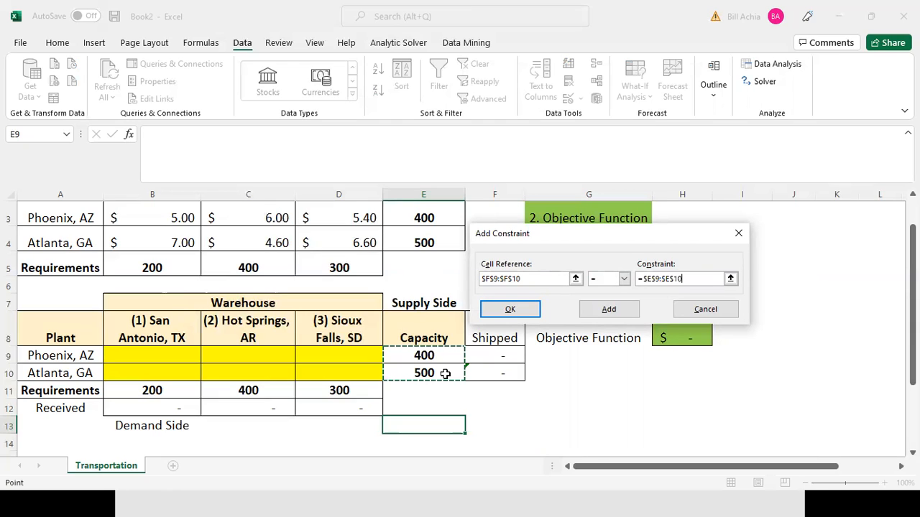
left_click(602, 310)
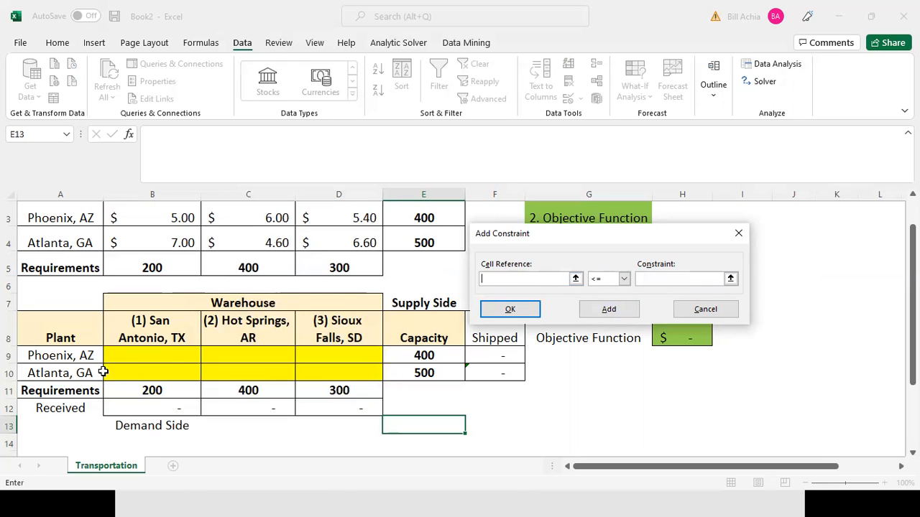
- Add the demand constraint that the received totals B12:D12 equal the requirements B11:D11, and return to the Solver parameters
left_click_drag(145, 407, 249, 401)
left_click_drag(277, 409, 320, 408)
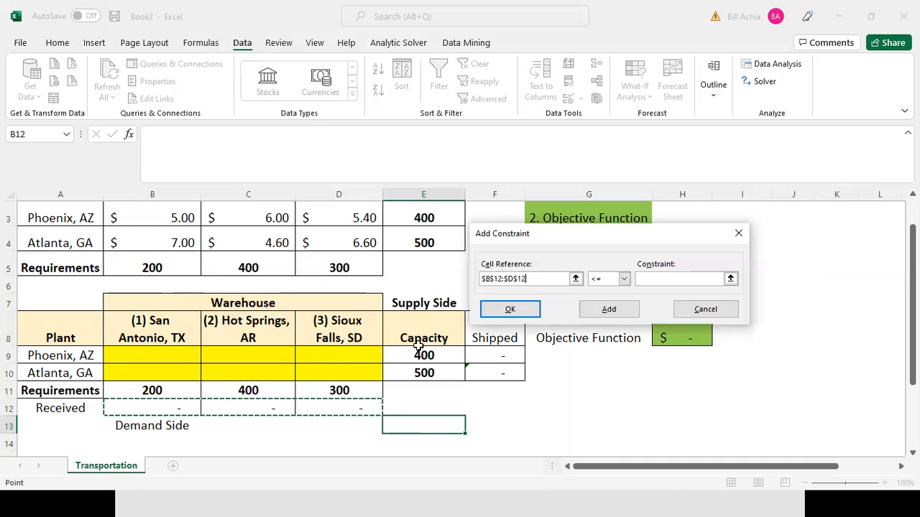
left_click(623, 280)
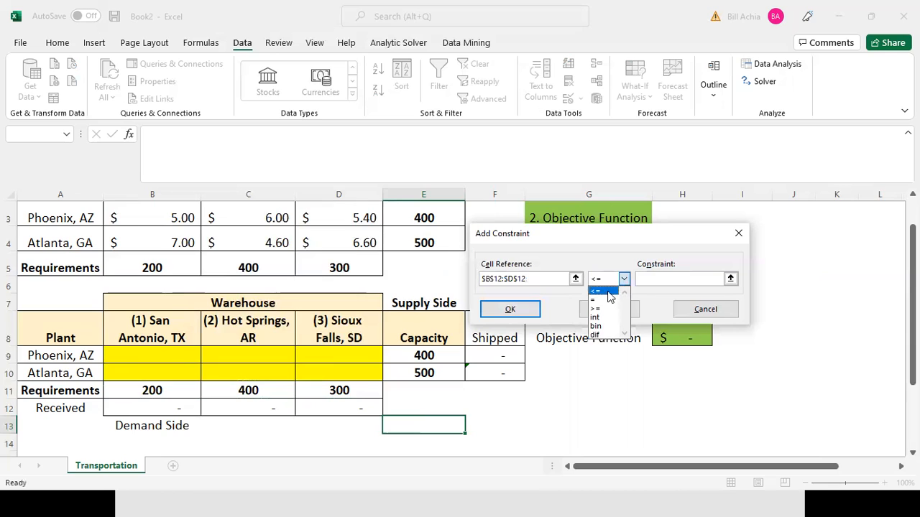
left_click(602, 299)
left_click(645, 280)
left_click_drag(134, 391, 324, 398)
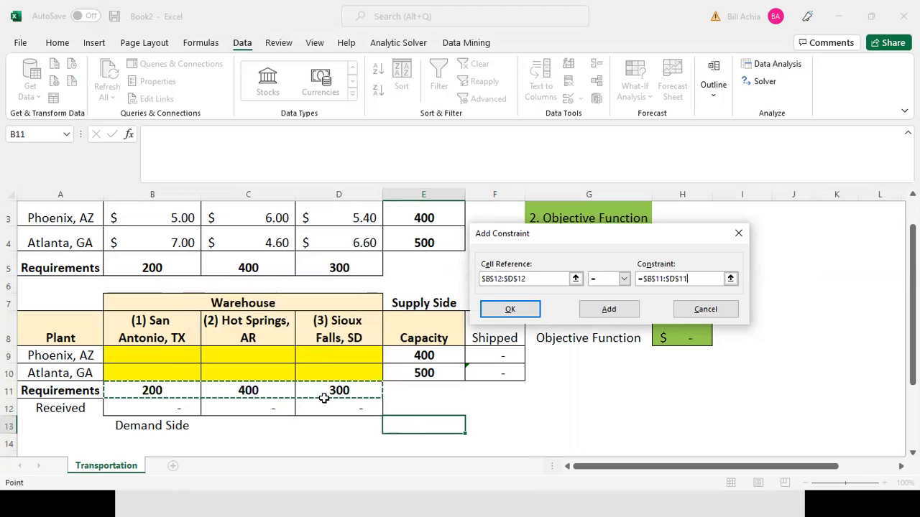
left_click(528, 307)
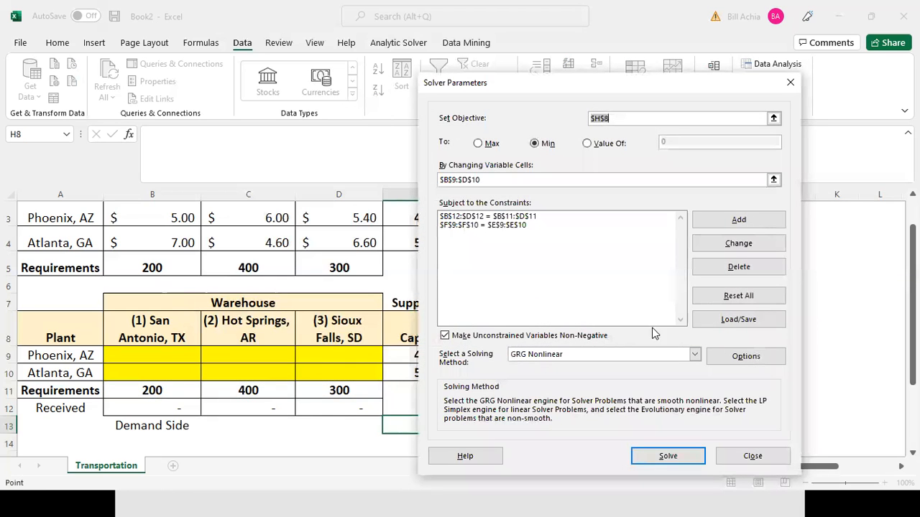
- Choose the Simplex LP solving method, solve the model and keep the Solver solution
left_click(695, 355)
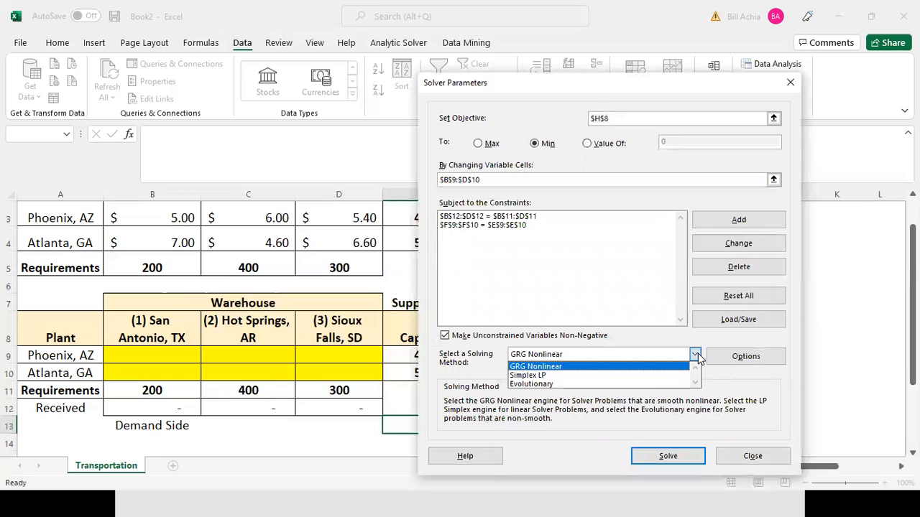
left_click(643, 375)
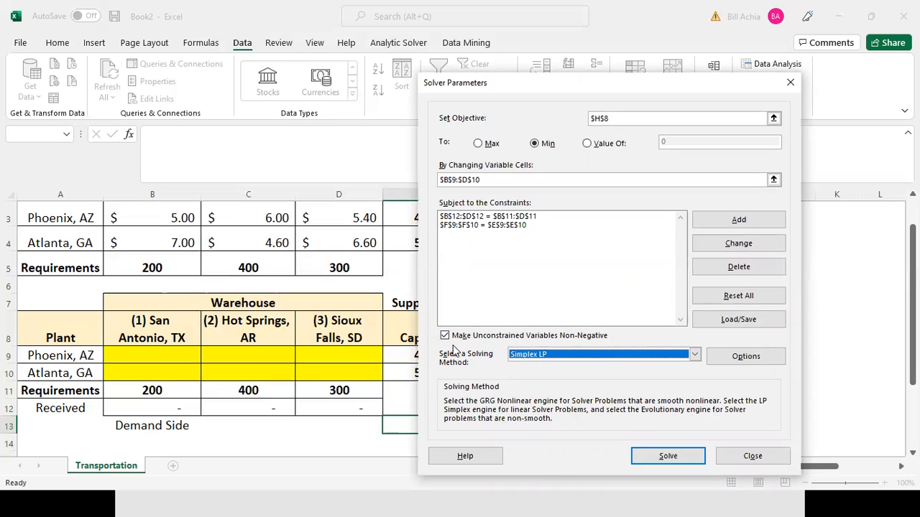
left_click(649, 455)
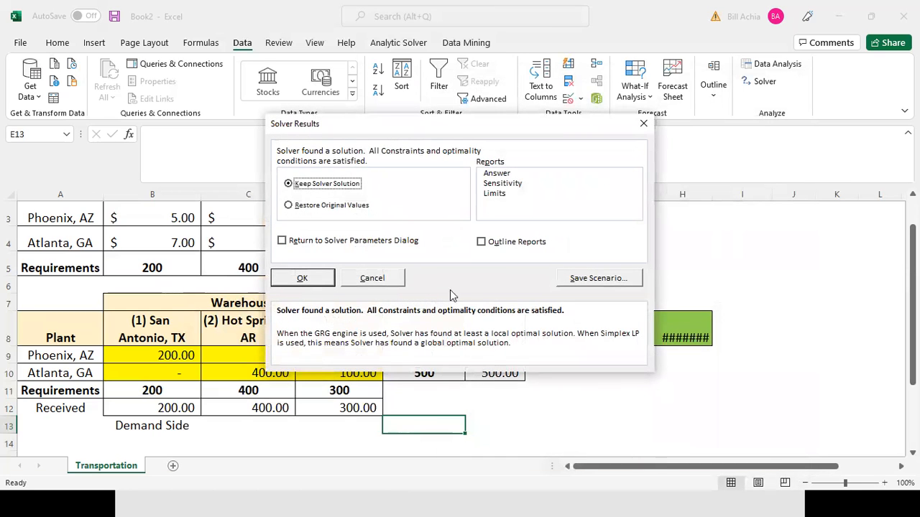
left_click(313, 276)
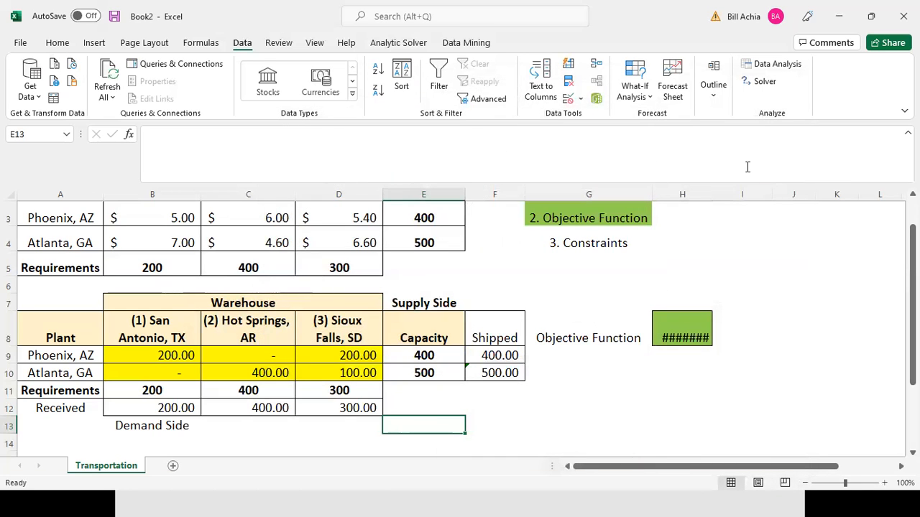
- Autofit column H to its contents and make the objective function value in H8 bold
double_click(711, 193)
left_click(694, 328)
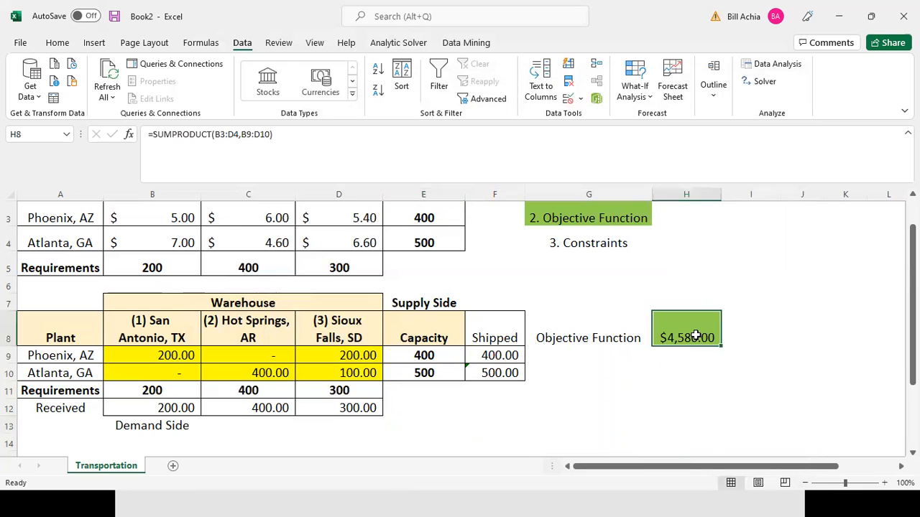
left_click(56, 43)
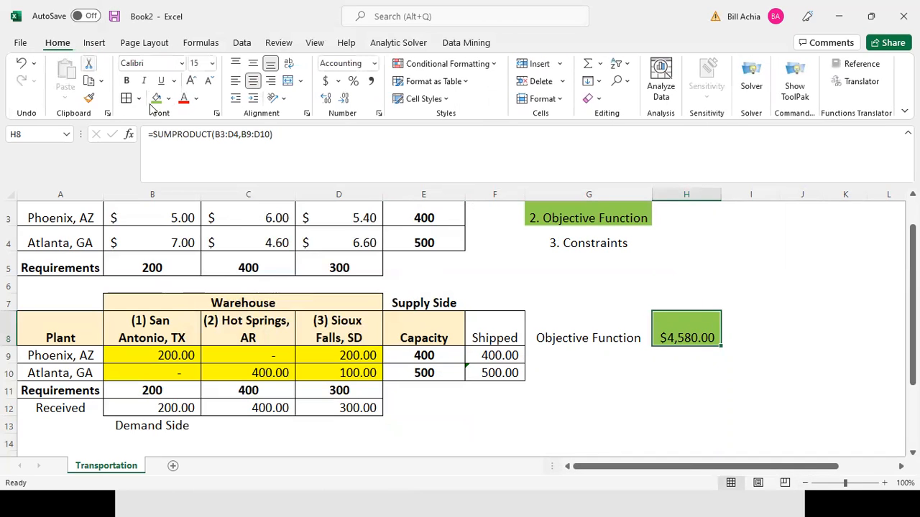
left_click(125, 80)
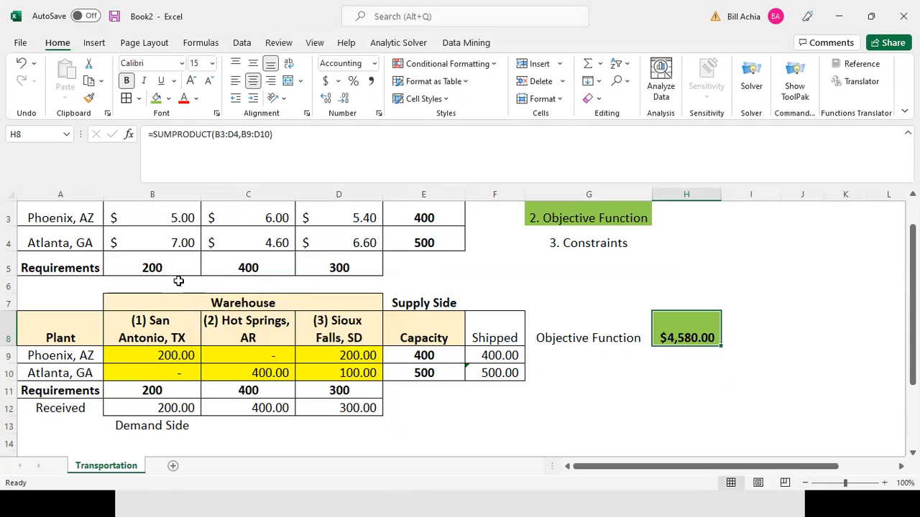
- Change the fill of the zero-shipment cells C9 and B10 to white
left_click(257, 355)
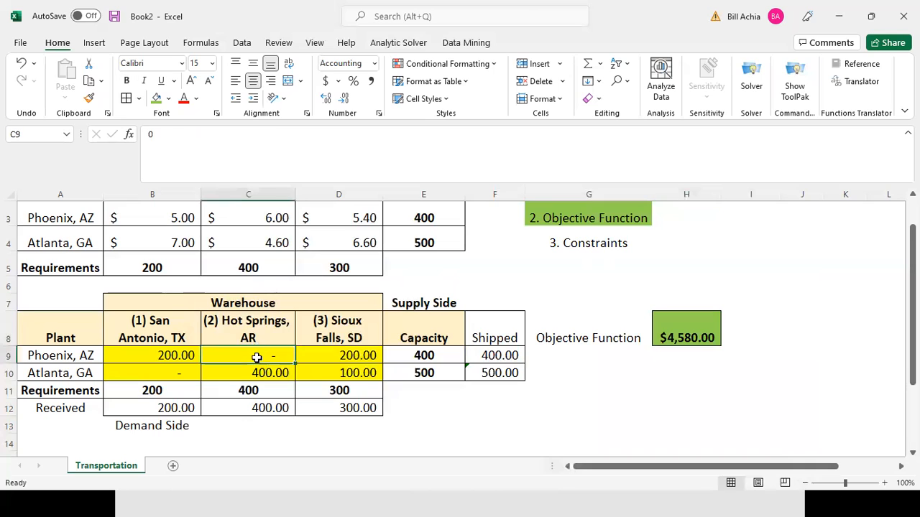
left_click(167, 100)
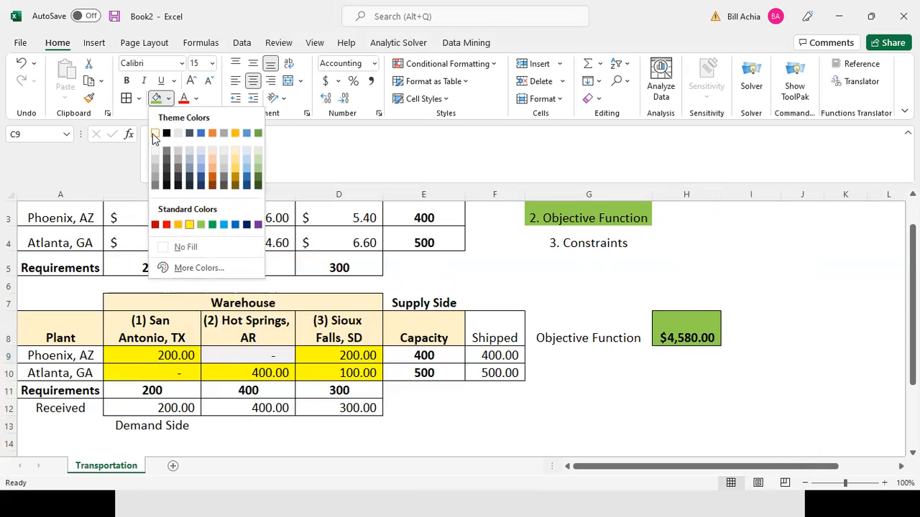
left_click(154, 133)
left_click(175, 373)
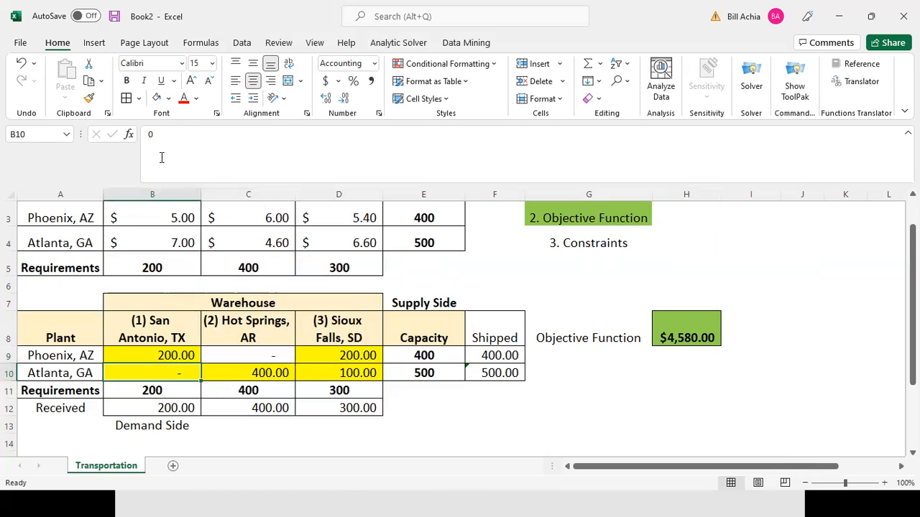
left_click(158, 100)
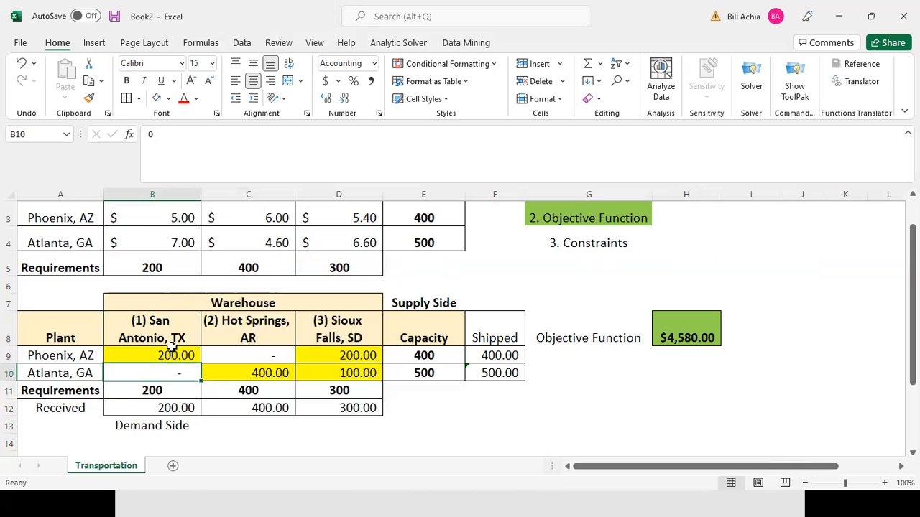
- Examine the optimal shipments from Phoenix and Atlanta to each warehouse in B9:D10
left_click(415, 356)
left_click(164, 357)
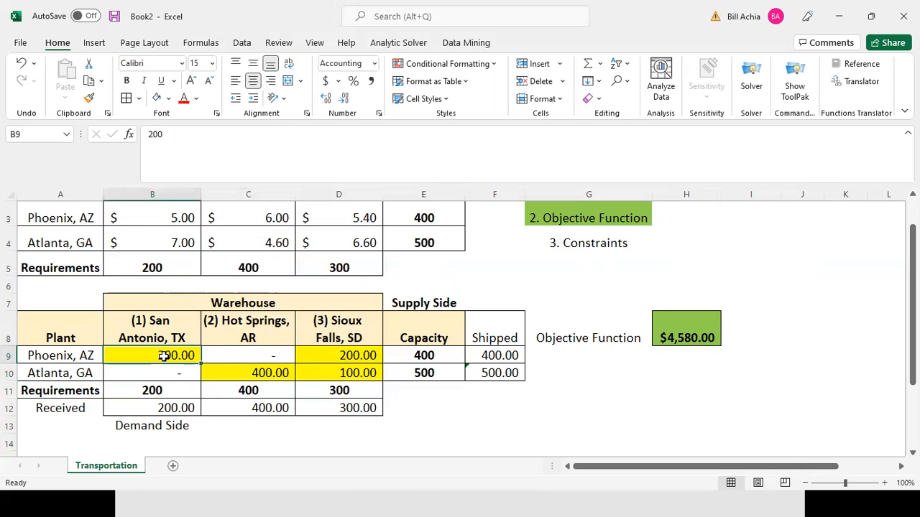
left_click(324, 355)
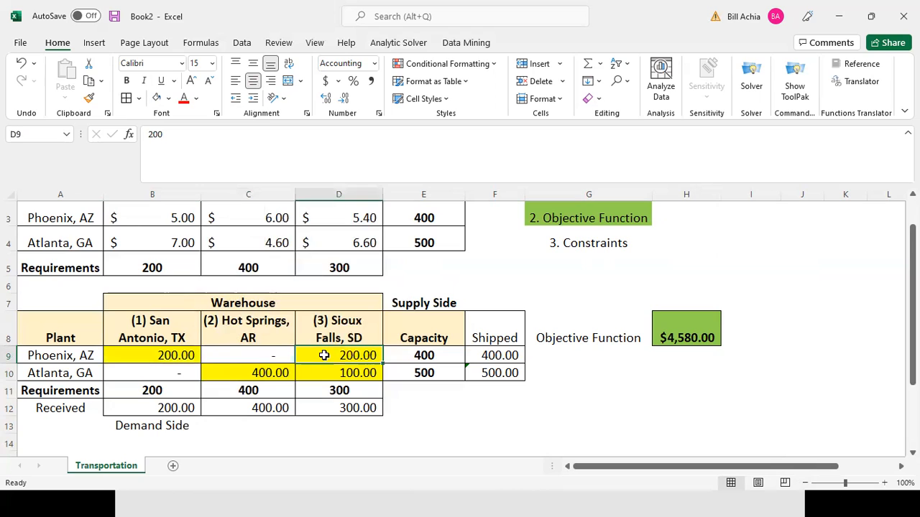
left_click(265, 357)
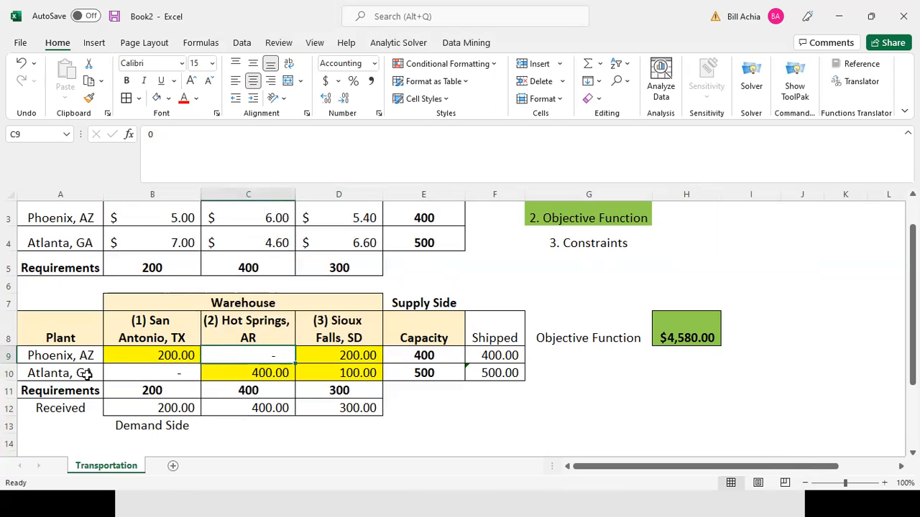
left_click(143, 375)
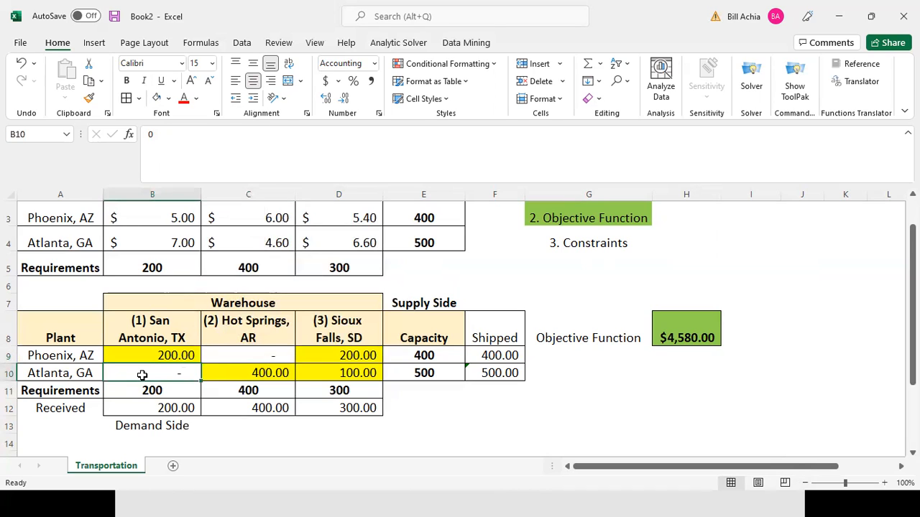
left_click(237, 375)
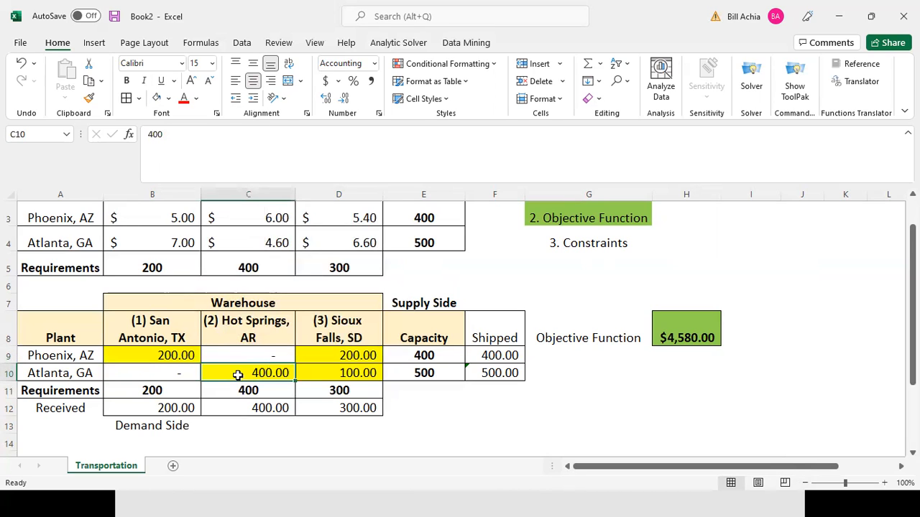
left_click(348, 373)
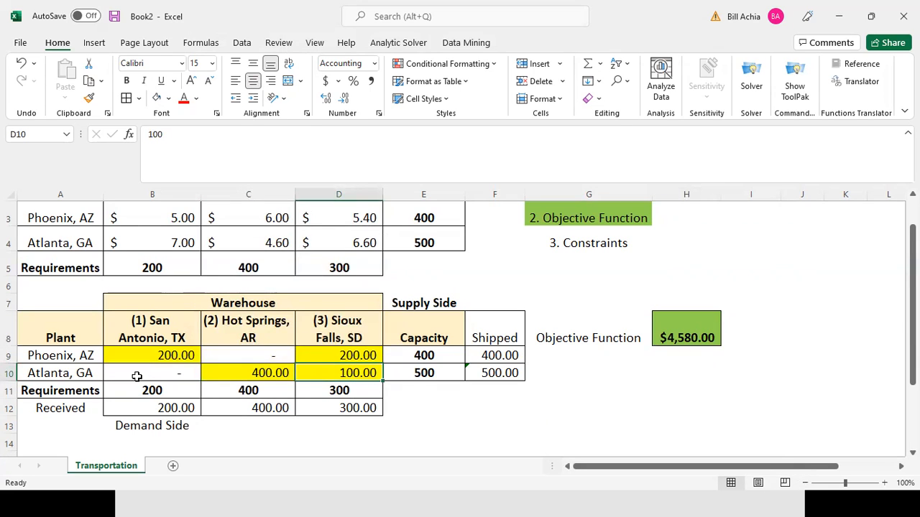
- Compare the total plant capacity in E9:E10 with the total warehouse requirements in B11:D11
left_click_drag(446, 355, 438, 370)
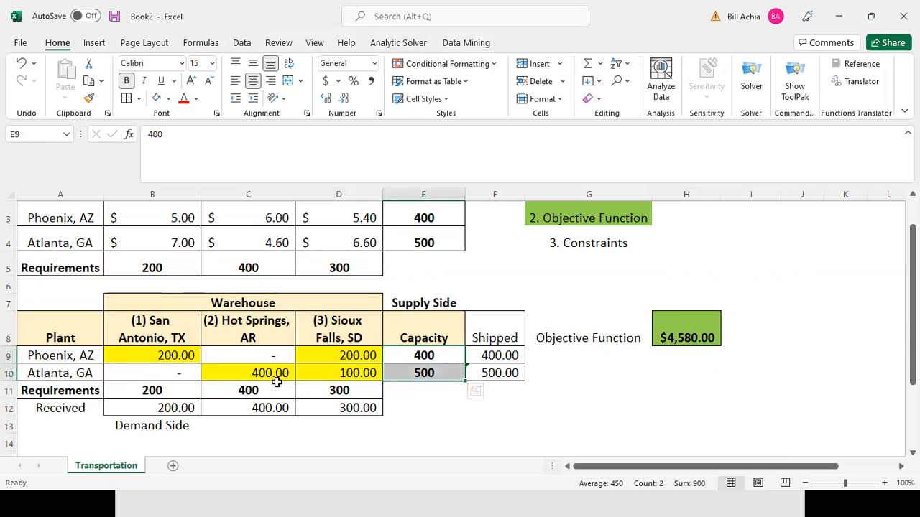
left_click(181, 390)
left_click_drag(181, 389, 330, 390)
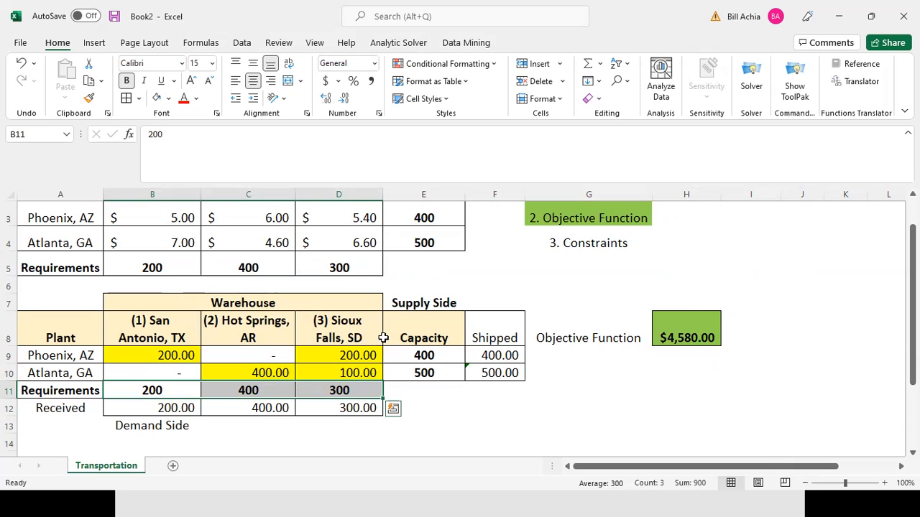
left_click_drag(451, 356, 450, 371)
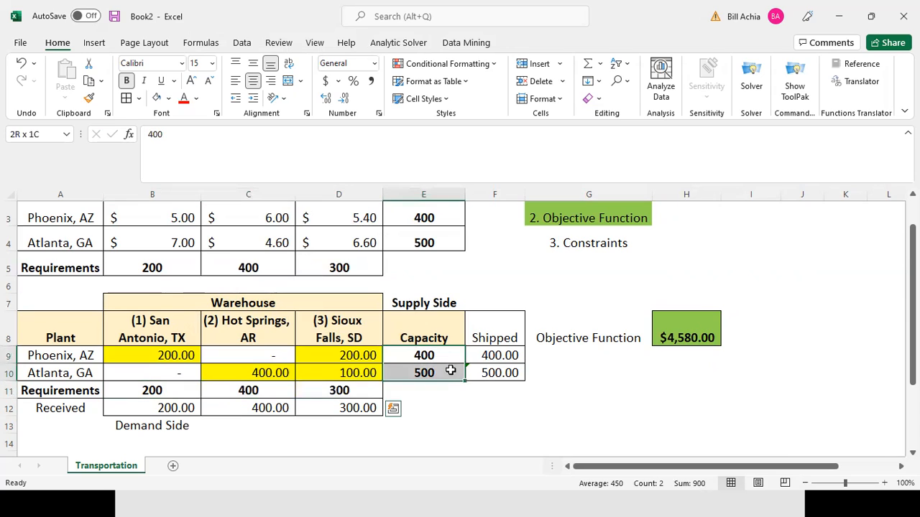
left_click_drag(178, 392, 322, 389)
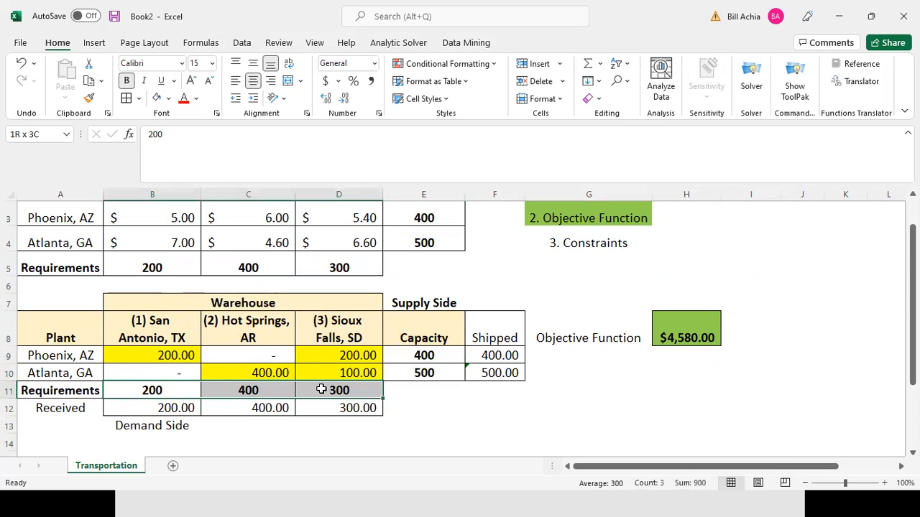
left_click(312, 375)
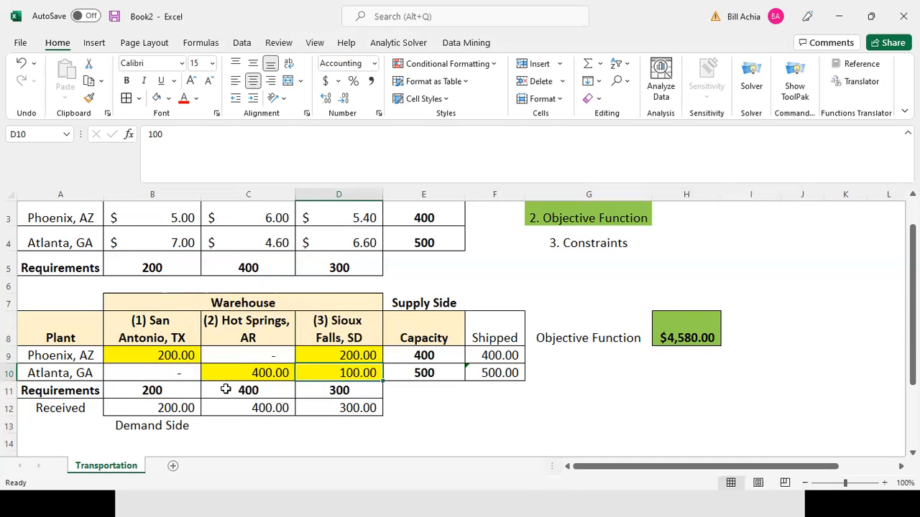
left_click(164, 392)
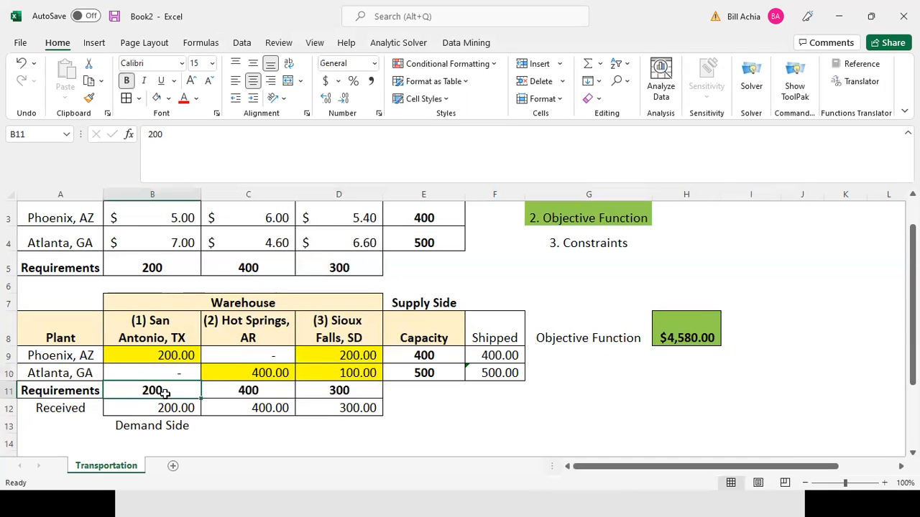
key("Down")
type("400")
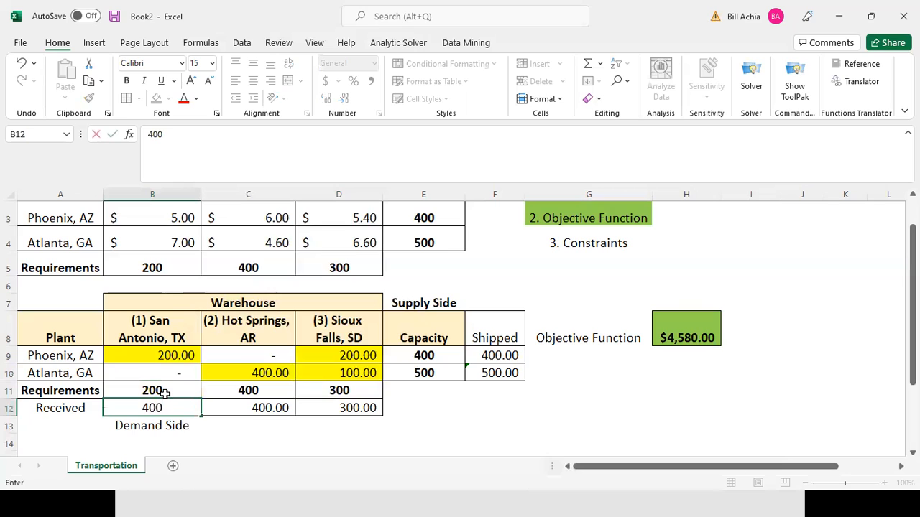
key("BackSpace")
key("BackSpace")
key("BackSpace")
left_click(245, 406)
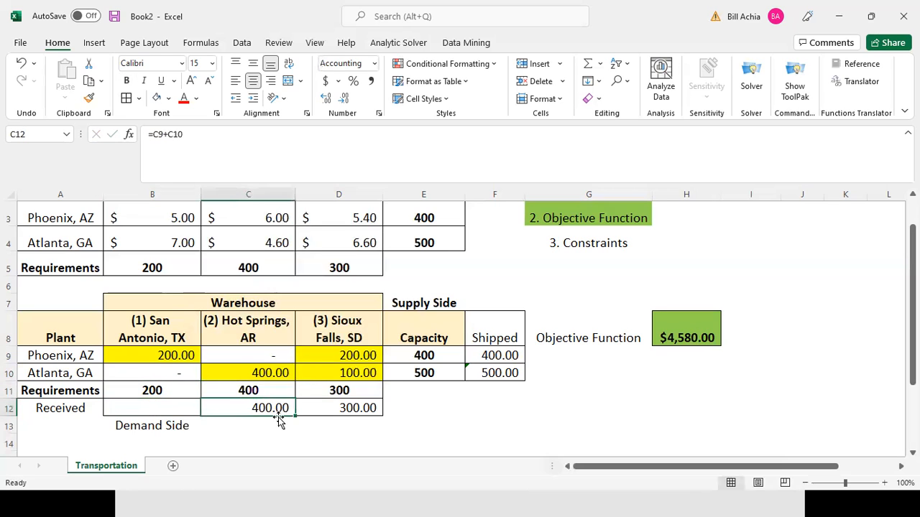
left_click_drag(294, 416, 138, 405)
- Set the San Antonio requirement in B11 to 400 and compare total requirements with total plant capacity
left_click(150, 391)
type("400")
key("Return")
left_click_drag(150, 392, 308, 388)
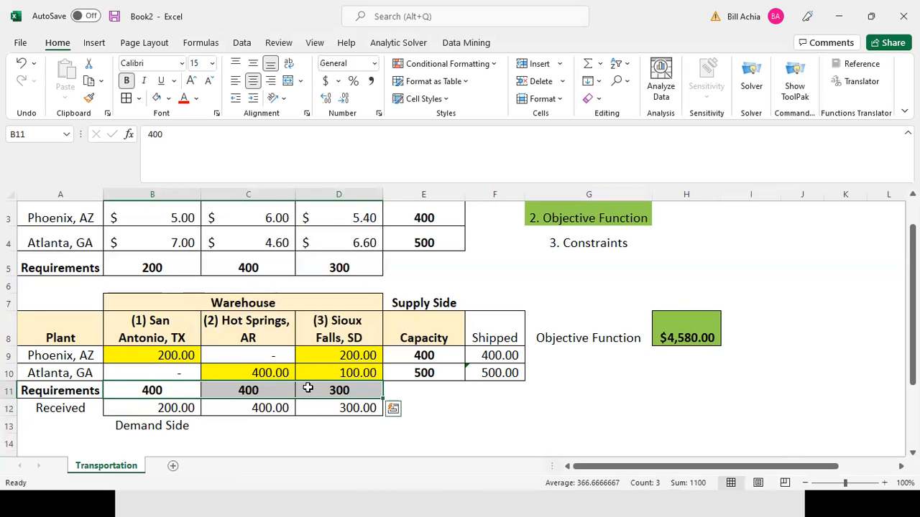
left_click_drag(436, 358, 436, 369)
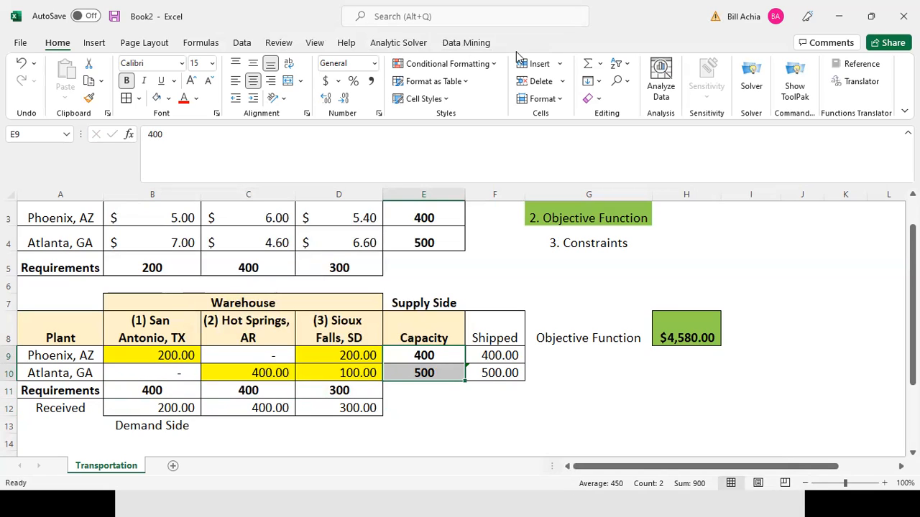
- Open the Solver parameters and review the demand and supply constraints
left_click(449, 42)
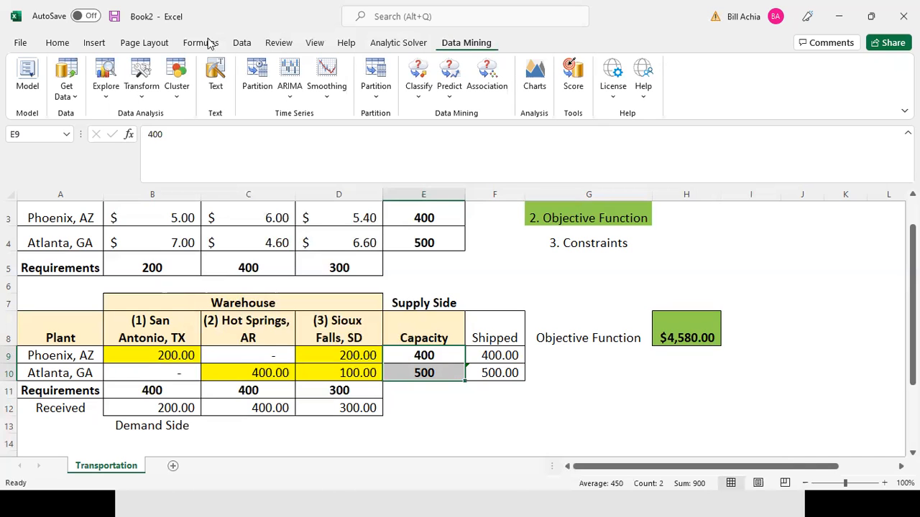
key("alt+a")
key("y")
key("2")
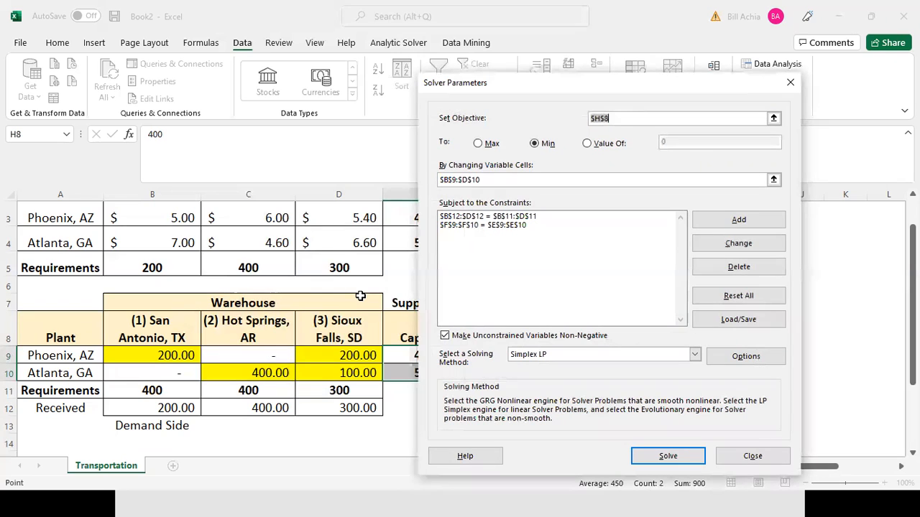
left_click(517, 218)
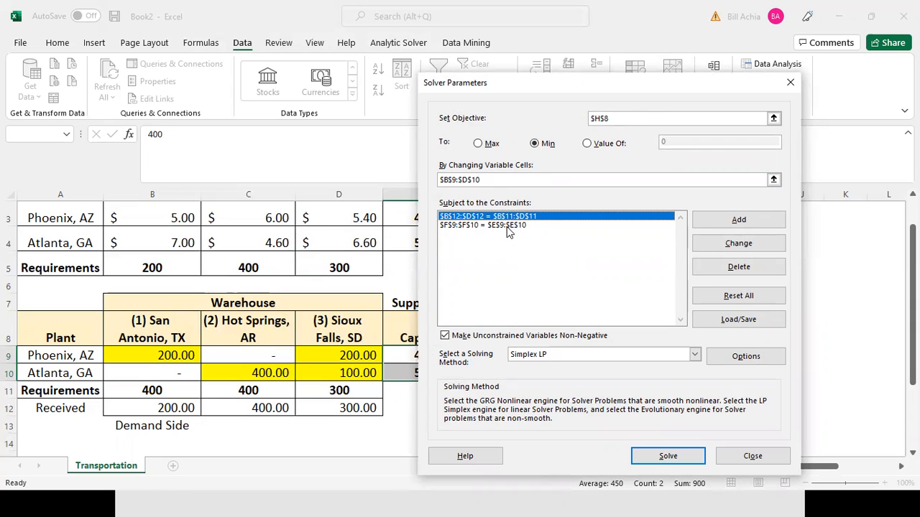
left_click(507, 227)
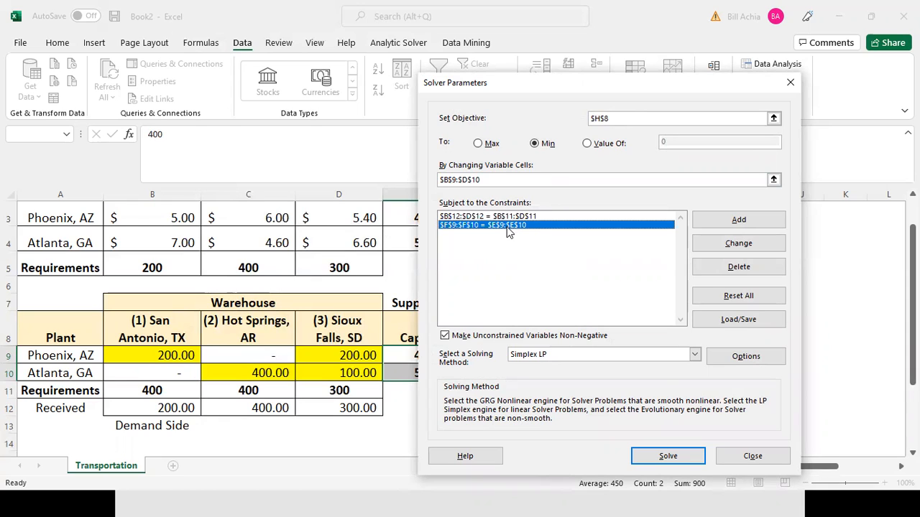
- Change the demand constraint to B12:D12 <= B11:D11, solve the model again and keep the Solver solution
left_click(508, 217)
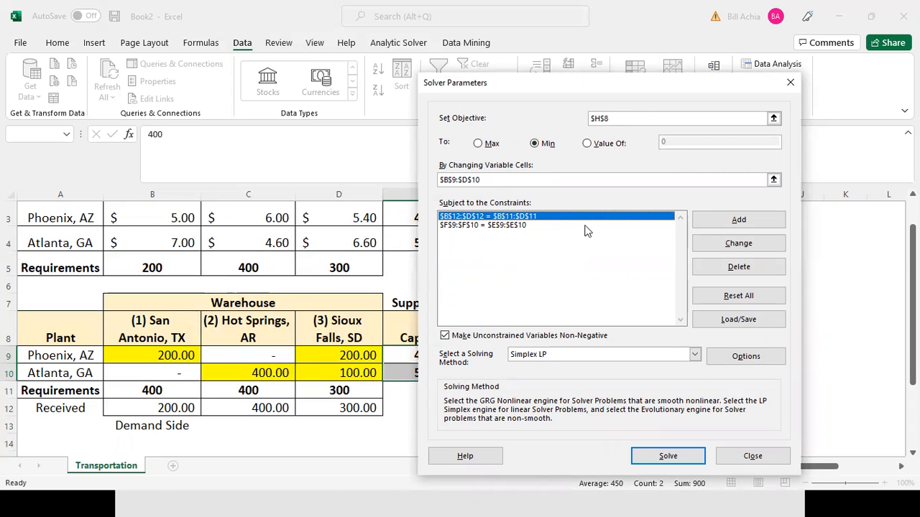
left_click(727, 245)
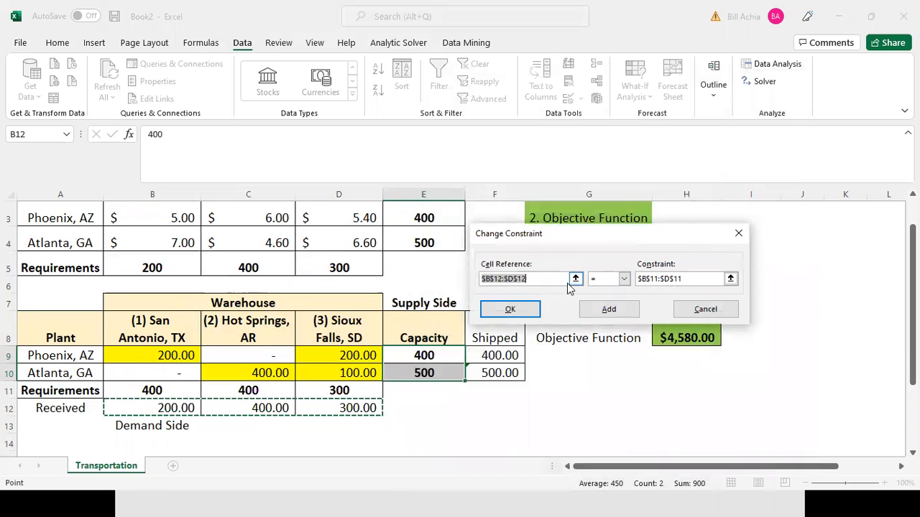
left_click(623, 279)
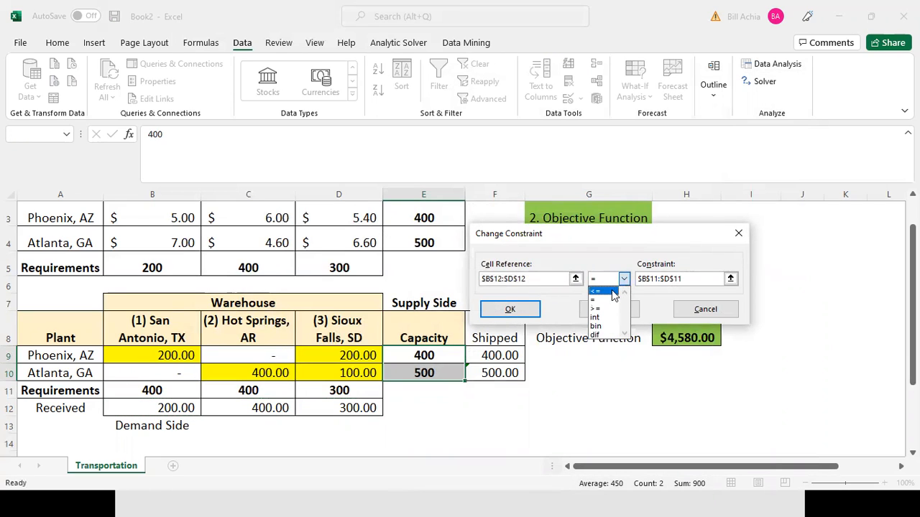
left_click(612, 291)
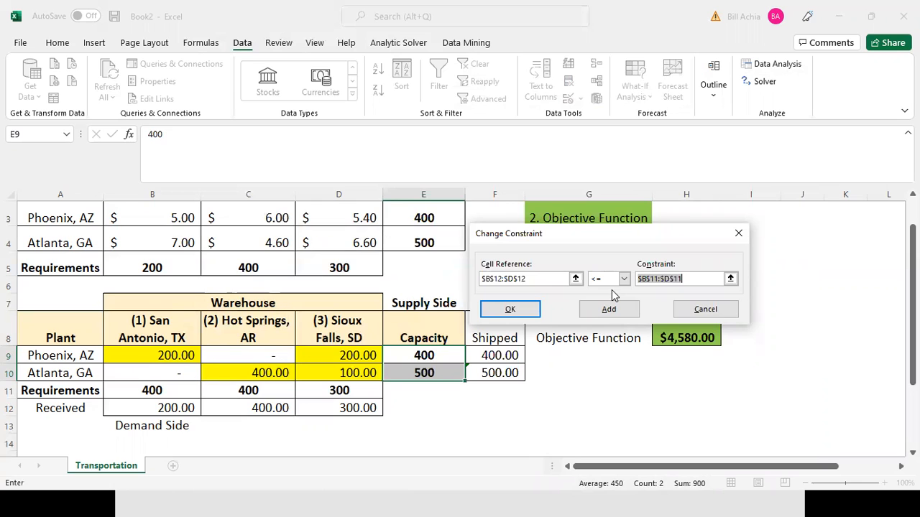
left_click(535, 308)
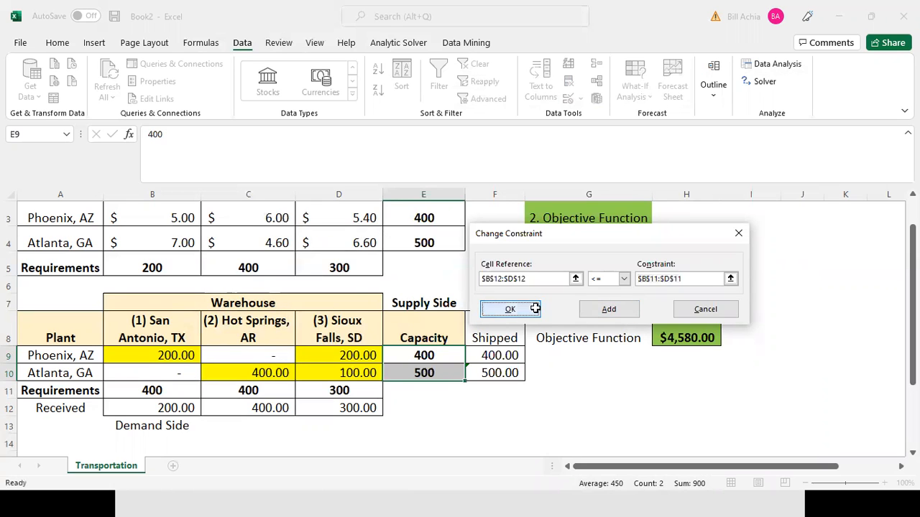
left_click(686, 458)
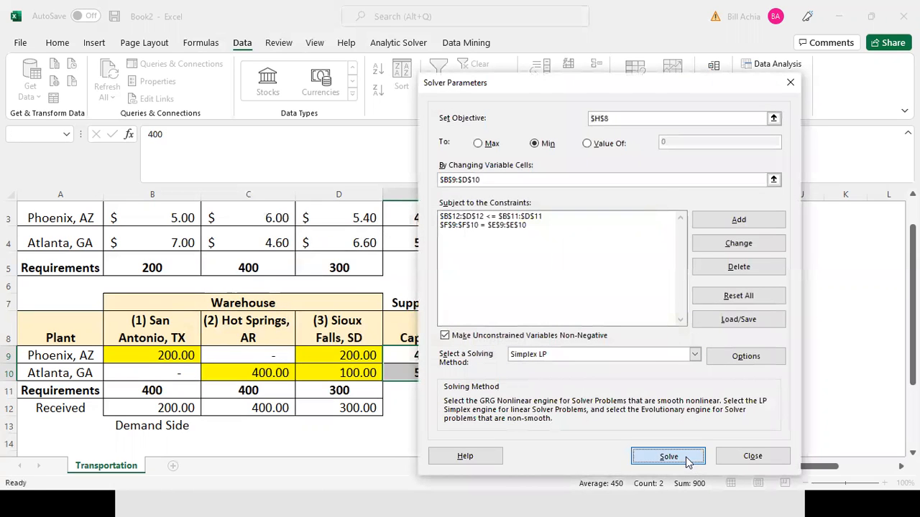
left_click(316, 277)
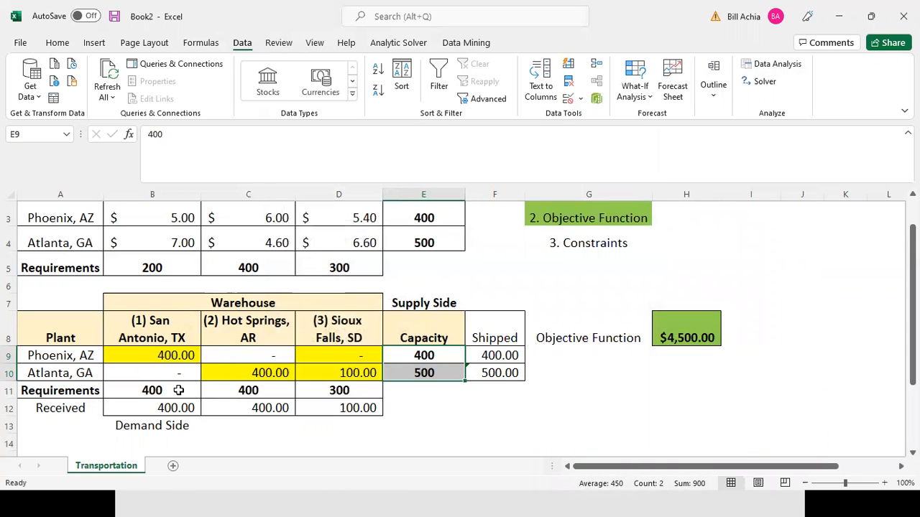
- Examine the new shipments per warehouse, the plant capacities, the Sioux Falls requirement against the received amount, and the total cost in H8
left_click(316, 357)
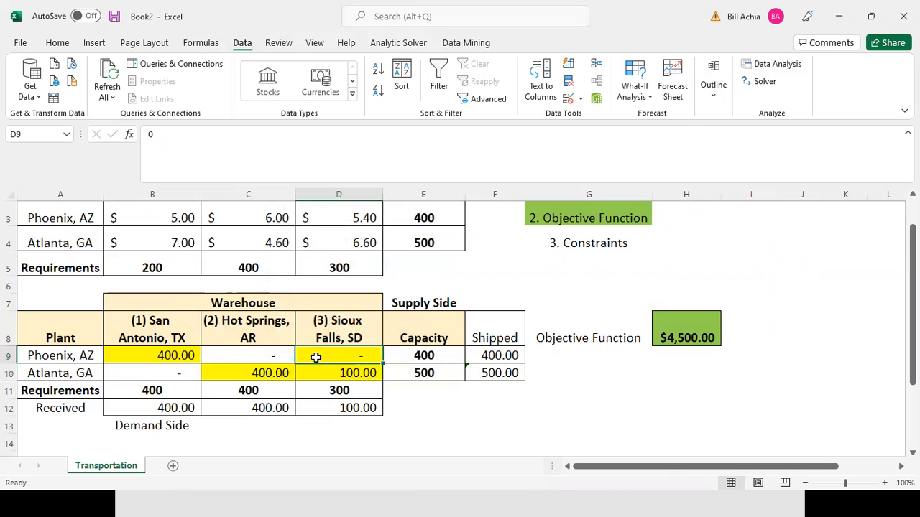
left_click(154, 354)
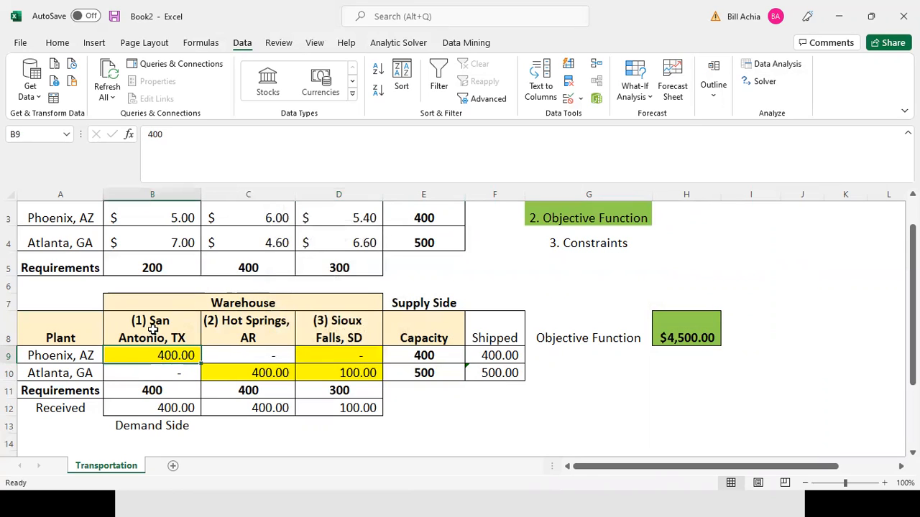
left_click(152, 328)
left_click(243, 370)
left_click(255, 323)
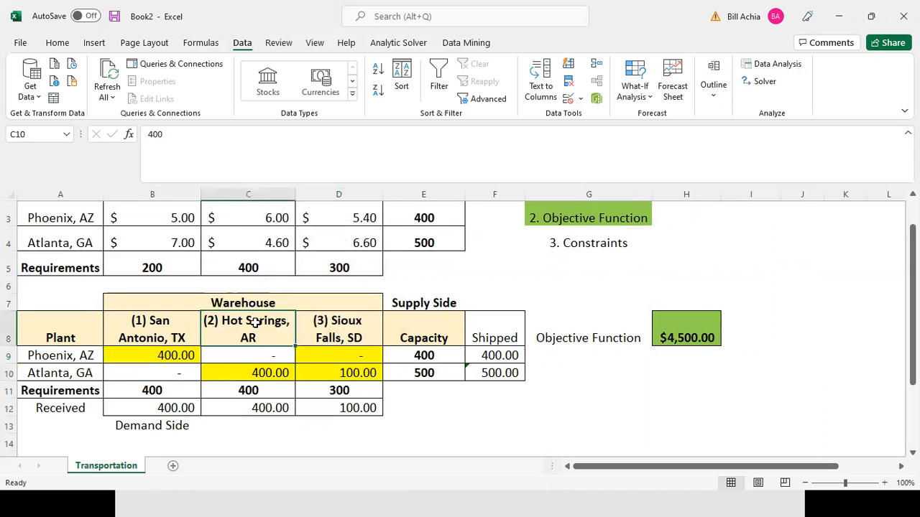
left_click(319, 371)
left_click(336, 333)
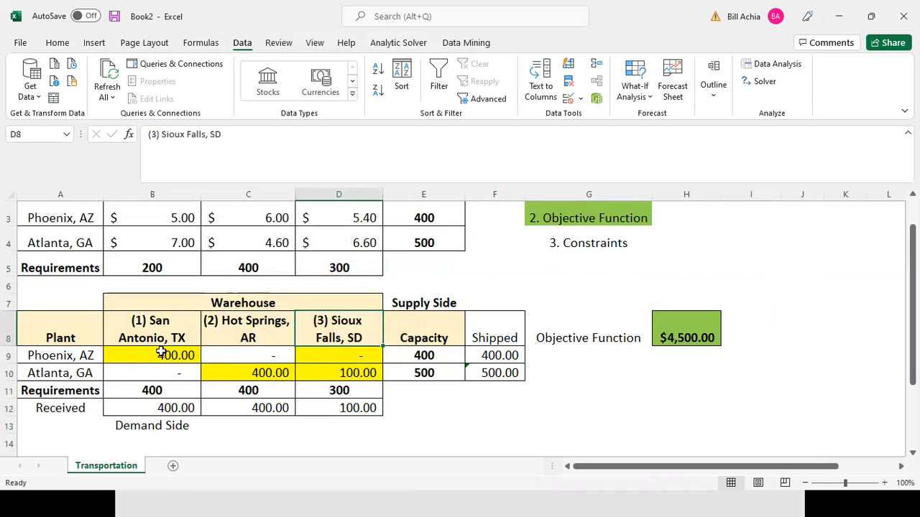
left_click_drag(424, 356, 424, 373)
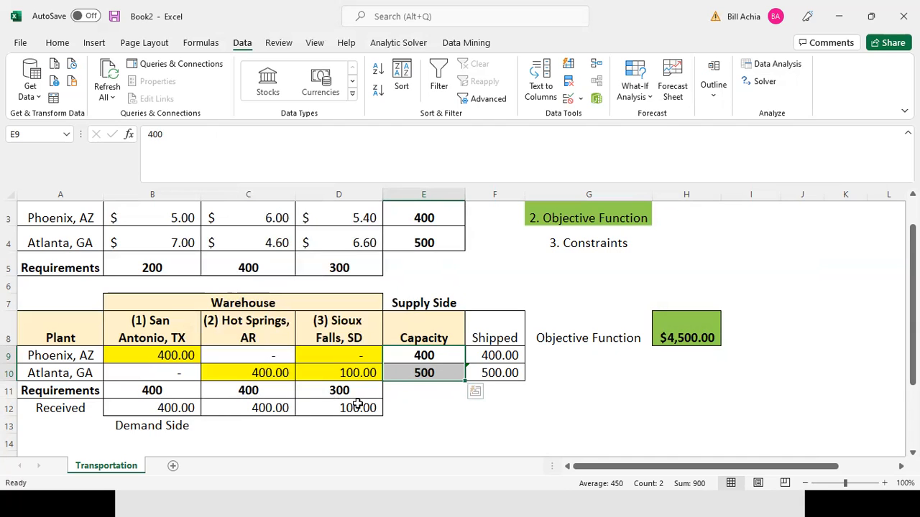
left_click_drag(355, 392, 355, 410)
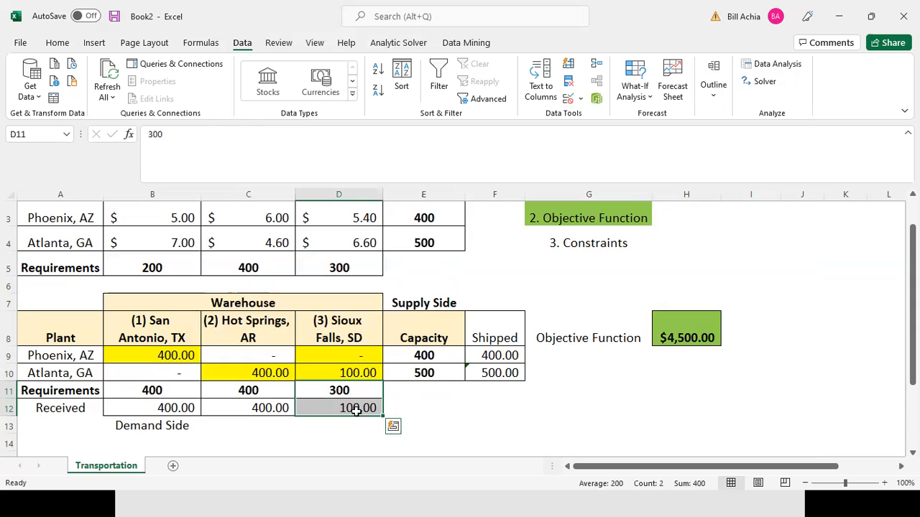
left_click(676, 325)
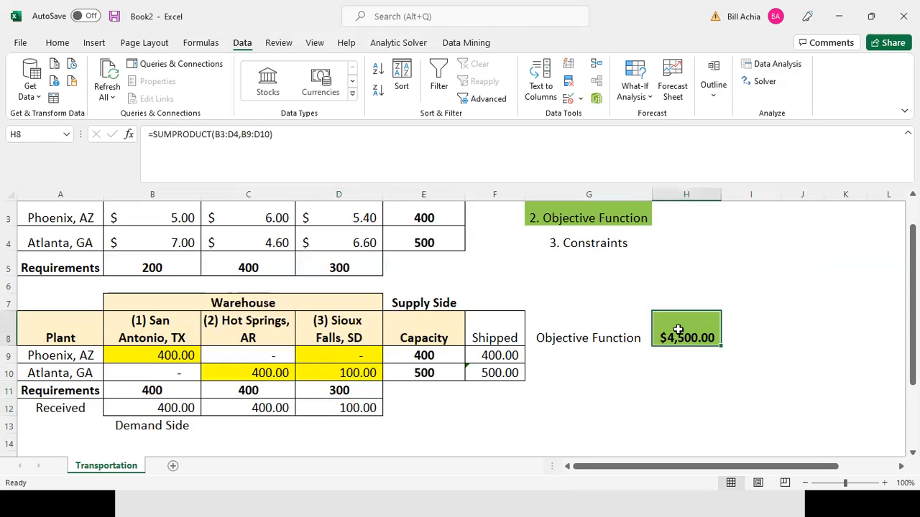